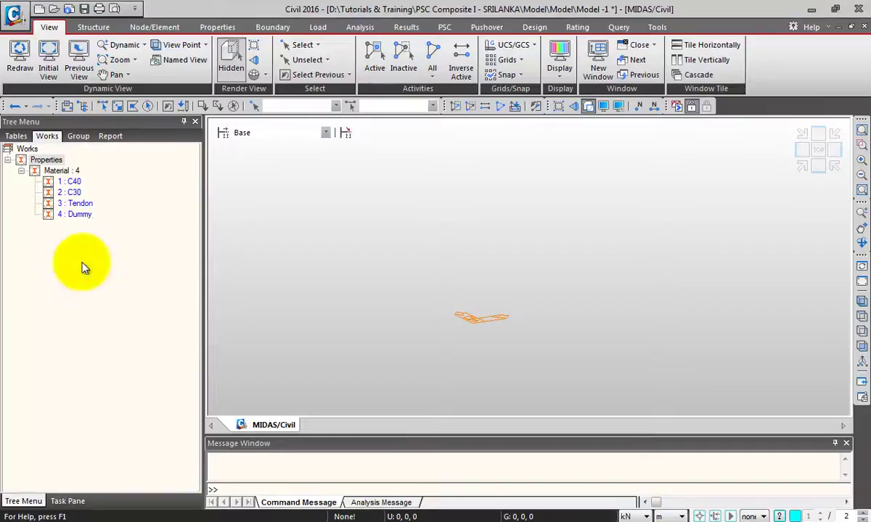
Start a new section definition from the model's section properties.
click(219, 28)
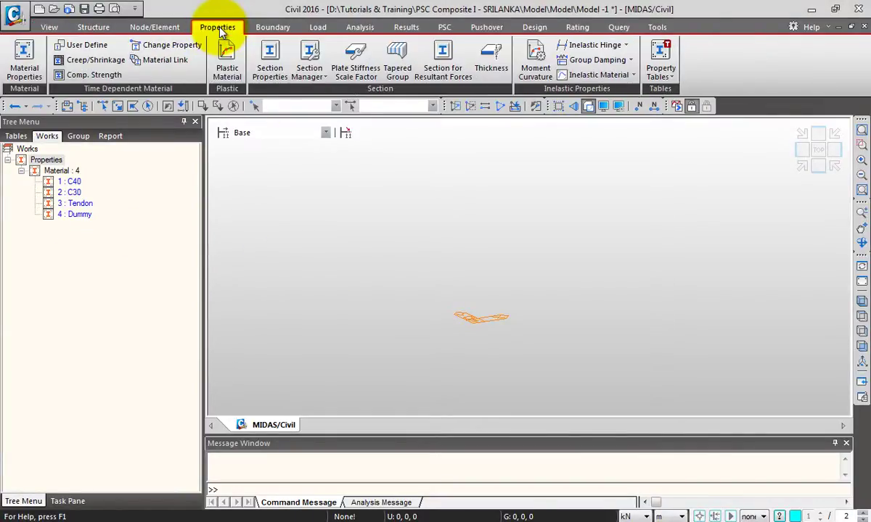
click(274, 59)
drag(200, 12, 301, 90)
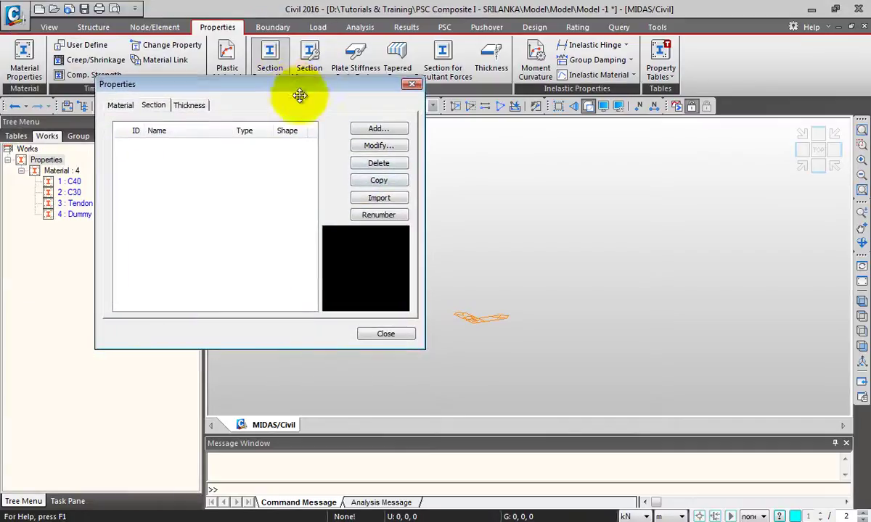
click(378, 128)
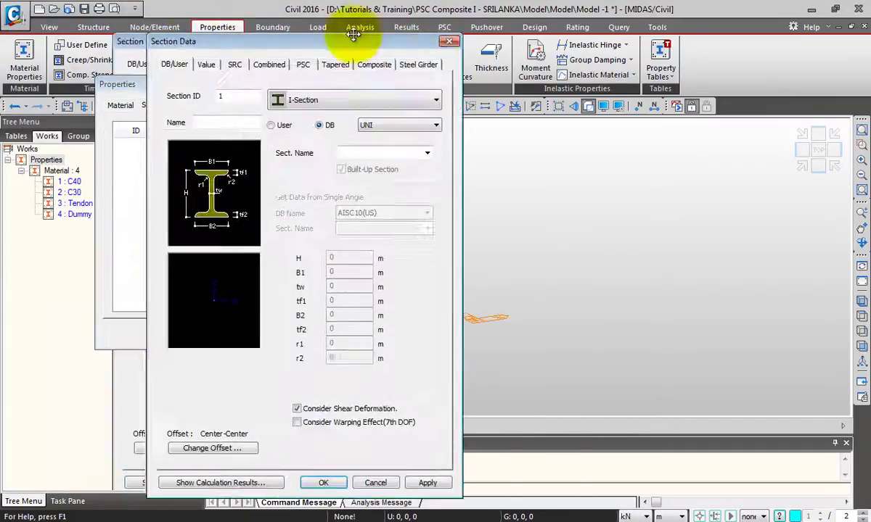
drag(268, 21, 439, 23)
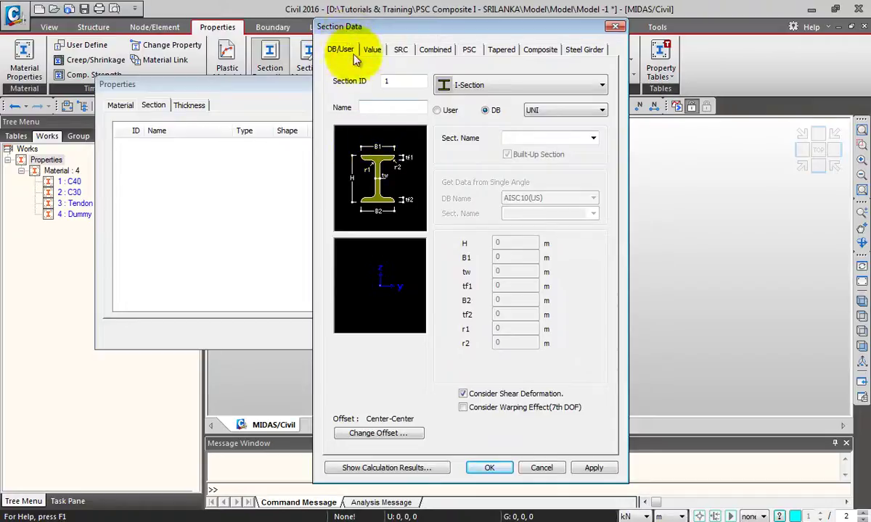
Define section 1 as a database I-Section from the BS standard, using section J 254x203x81.85.
click(519, 86)
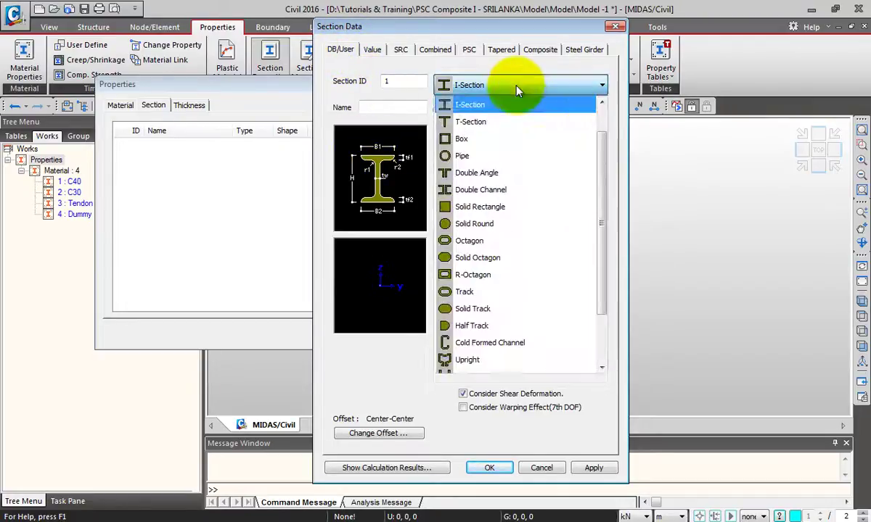
drag(604, 166, 604, 132)
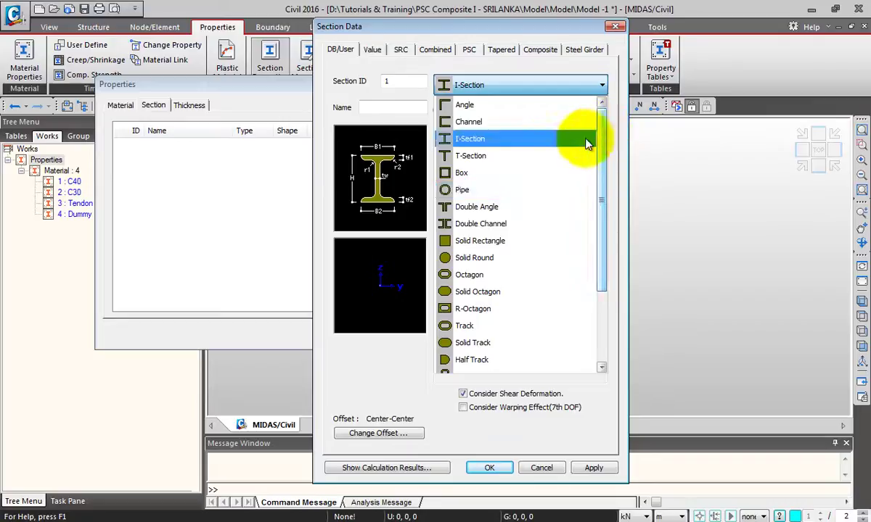
mouse_move(605, 178)
mouse_down()
mouse_move(602, 258)
mouse_move(602, 165)
mouse_up()
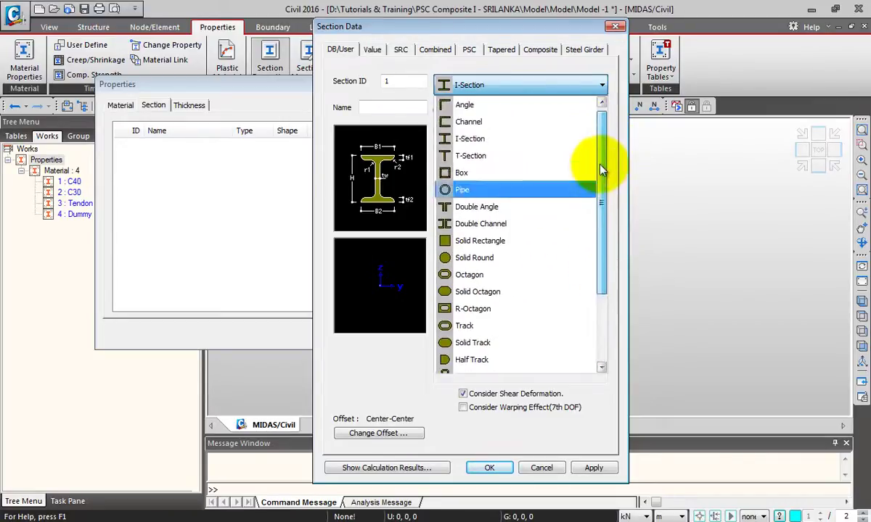
click(534, 141)
click(577, 110)
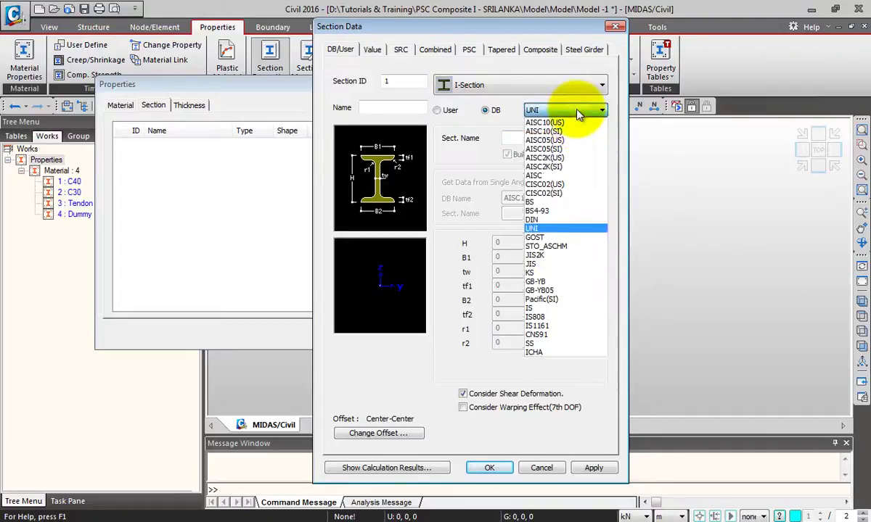
click(569, 203)
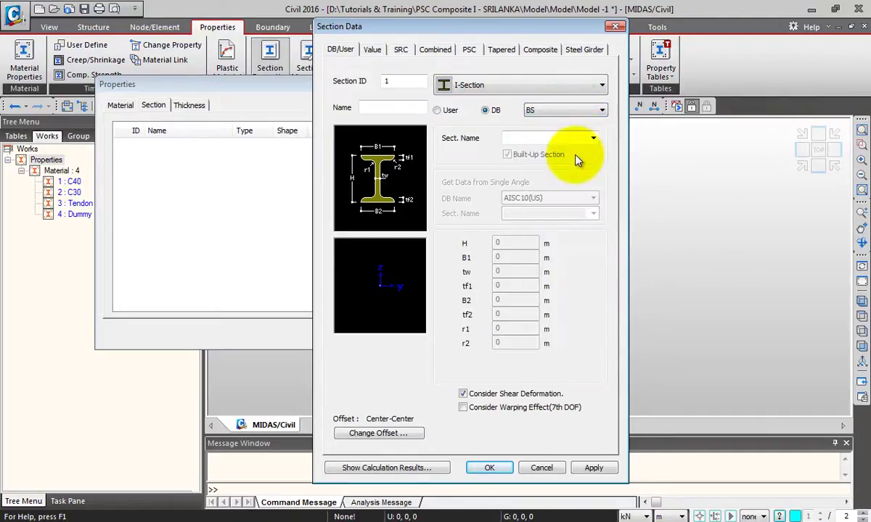
click(594, 140)
mouse_move(594, 179)
mouse_down()
mouse_move(592, 249)
mouse_move(595, 187)
mouse_up()
click(569, 190)
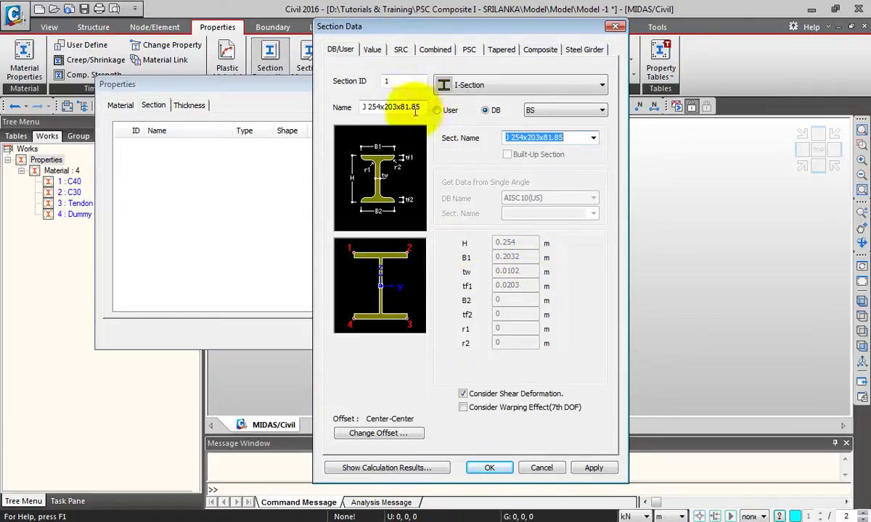
Examine the Value, SRC, Combined and PSC section definitions, including the available PSC shapes.
click(373, 50)
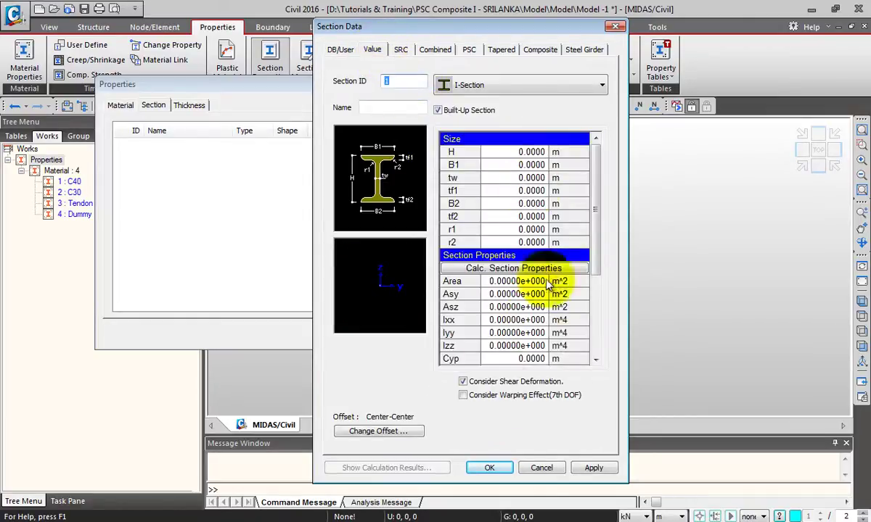
scroll(554, 212, down, 3)
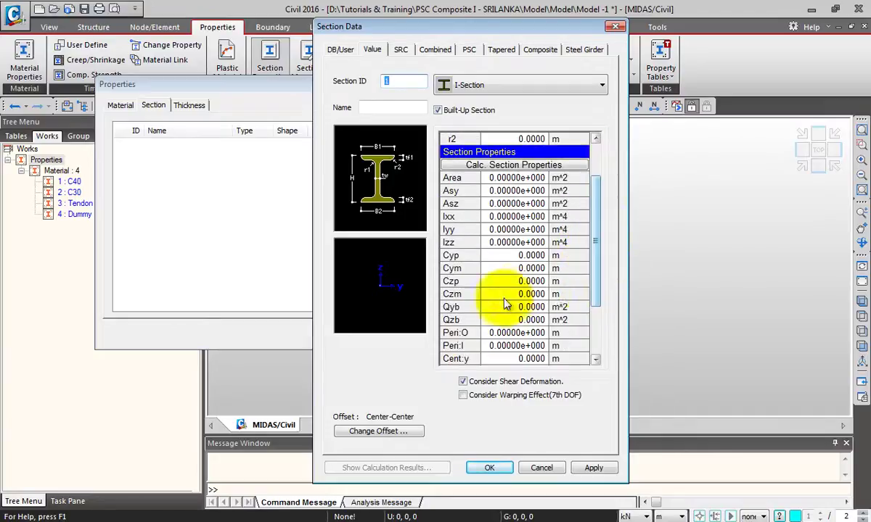
scroll(581, 218, up, 3)
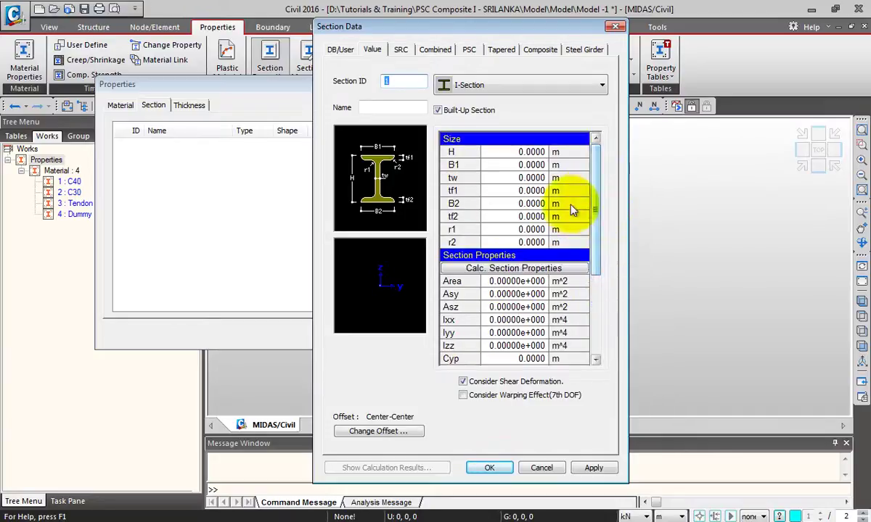
click(402, 51)
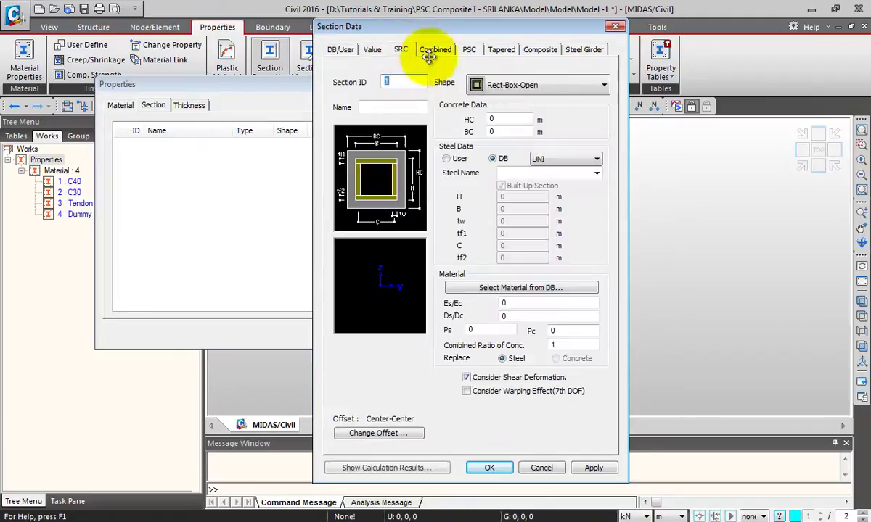
click(433, 52)
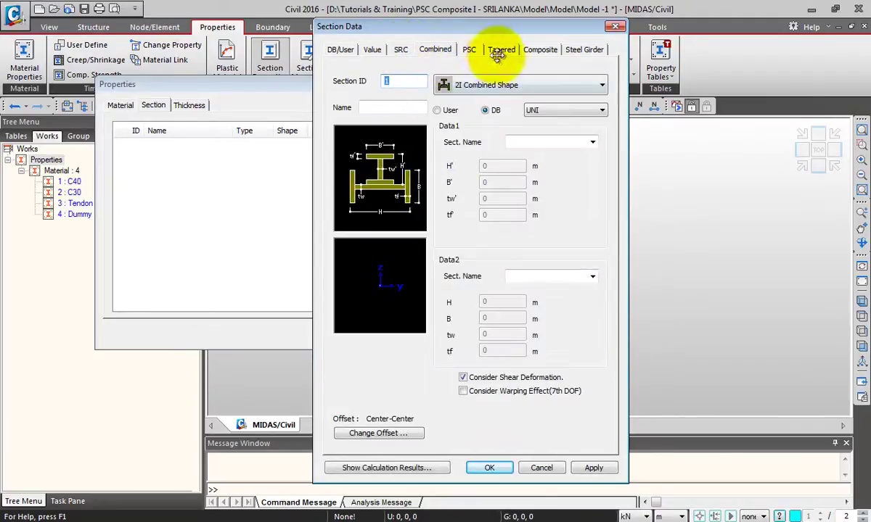
click(471, 52)
click(496, 86)
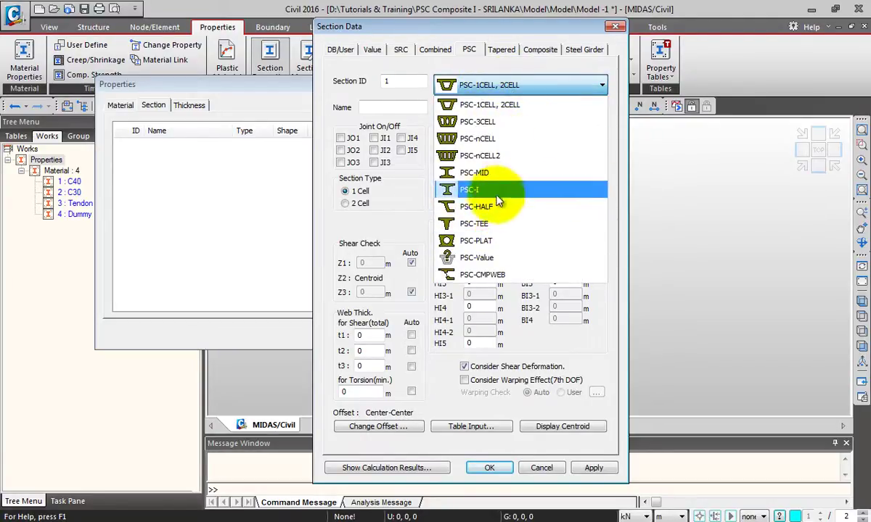
Examine the tapered section's axis variation options, the available composite section types and the steel girder definition.
click(503, 49)
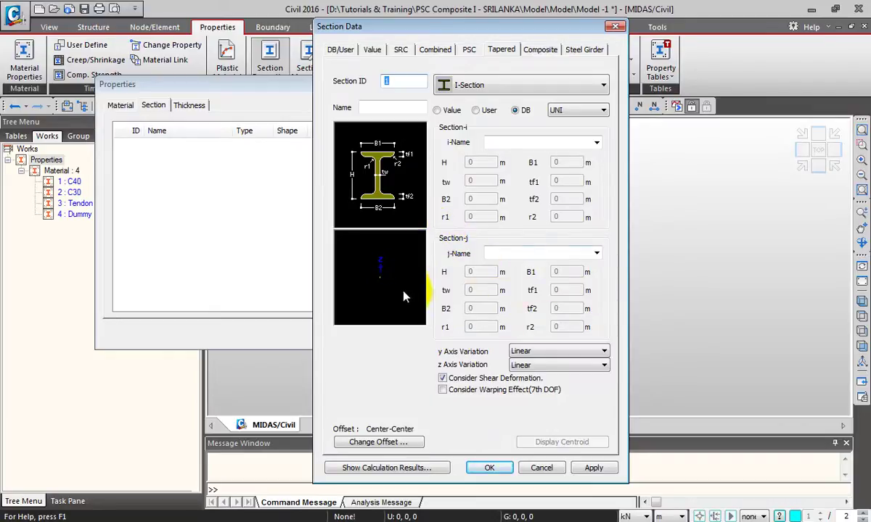
click(562, 352)
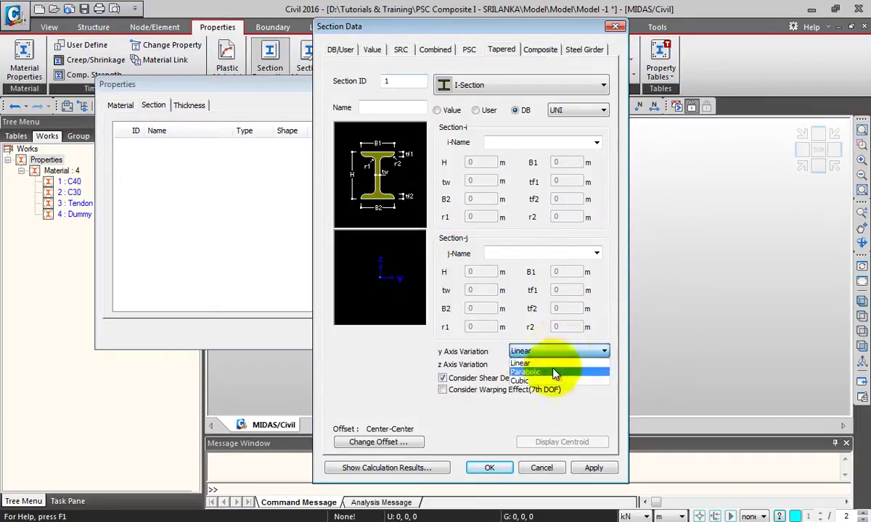
click(563, 356)
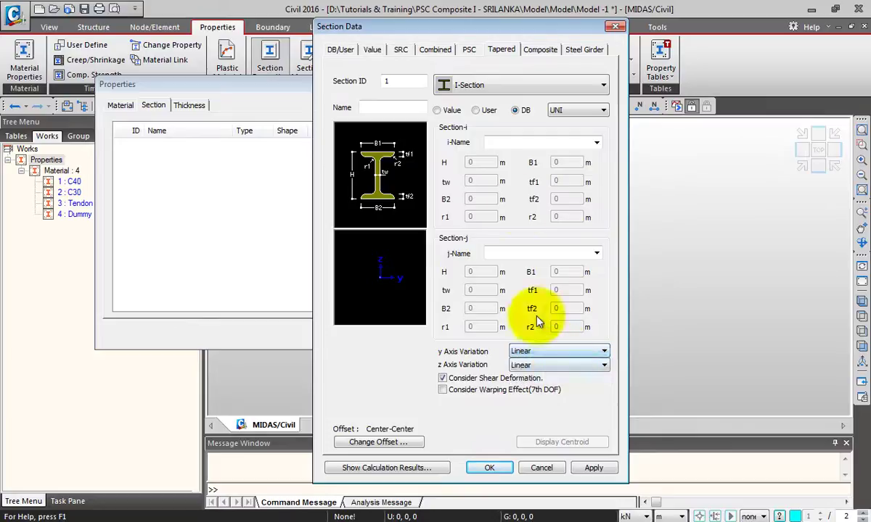
click(540, 51)
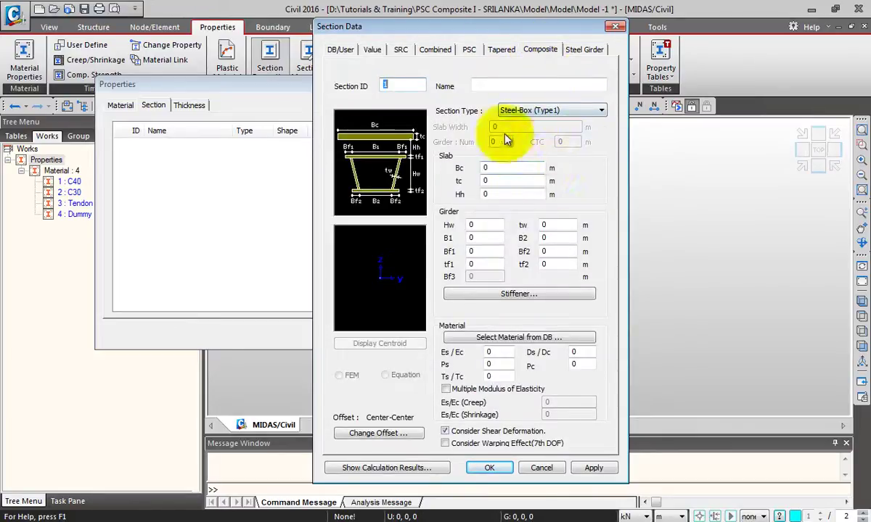
click(540, 111)
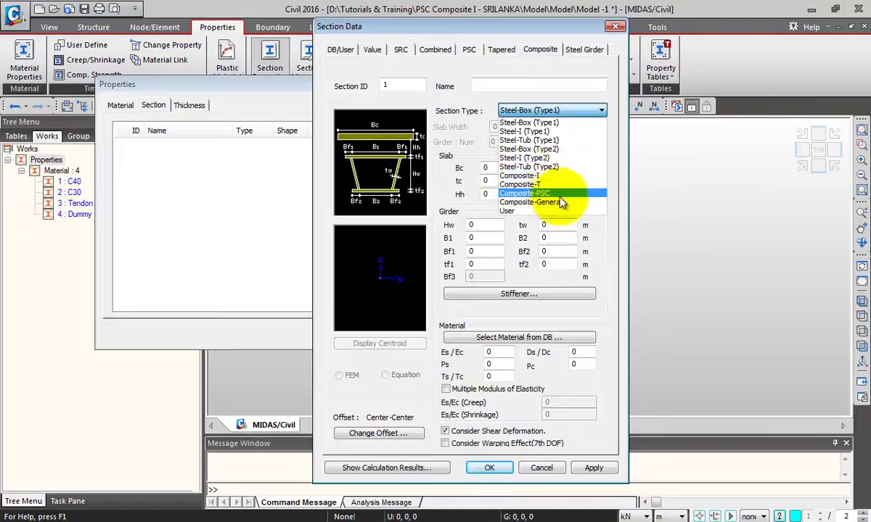
click(540, 112)
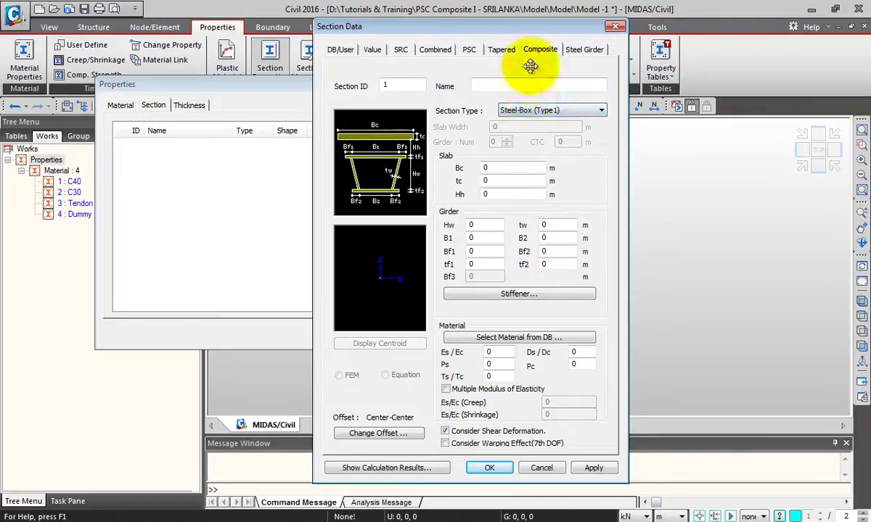
click(526, 110)
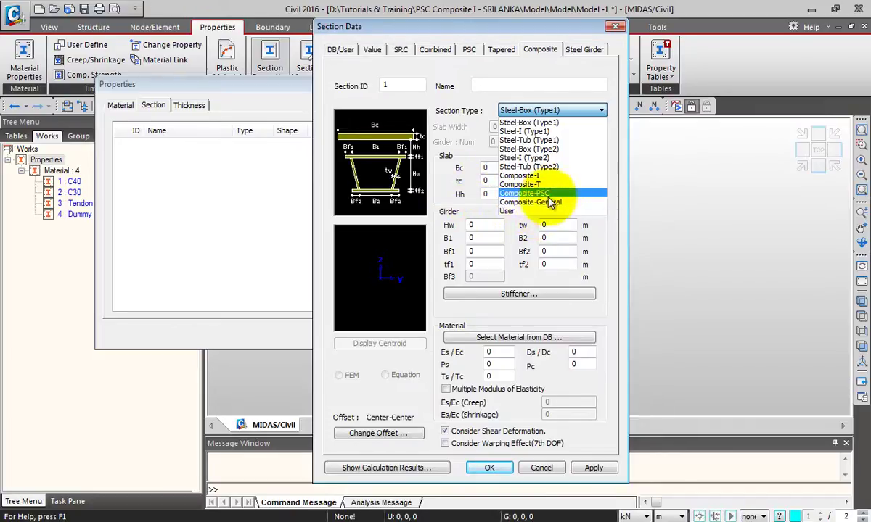
click(575, 49)
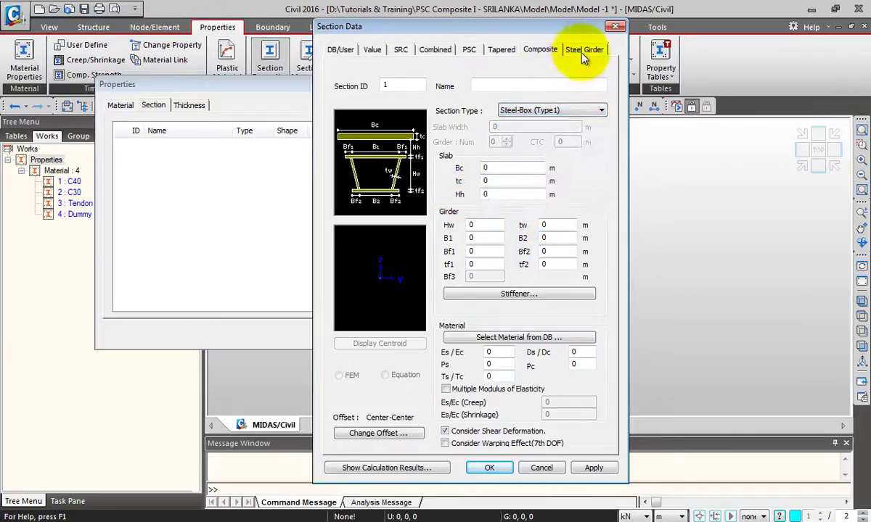
click(584, 50)
Name the composite section Girder and set its section type to Composite-I.
click(545, 53)
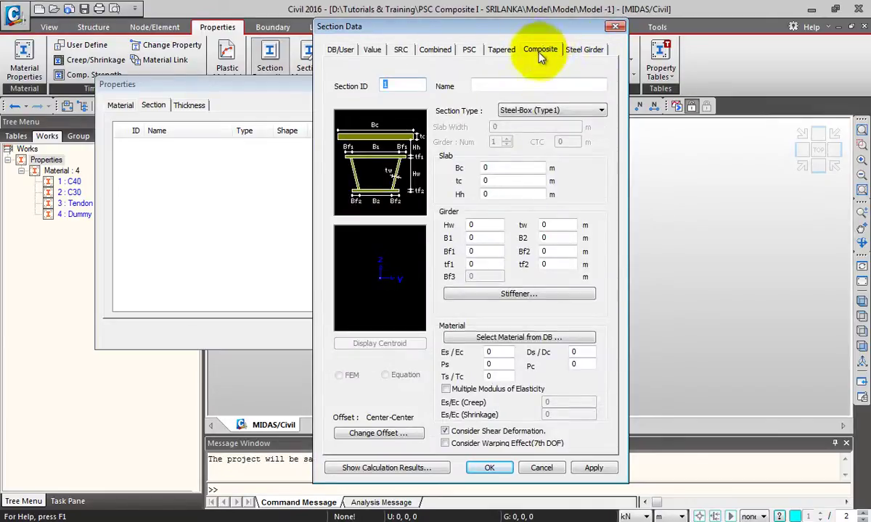
click(524, 83)
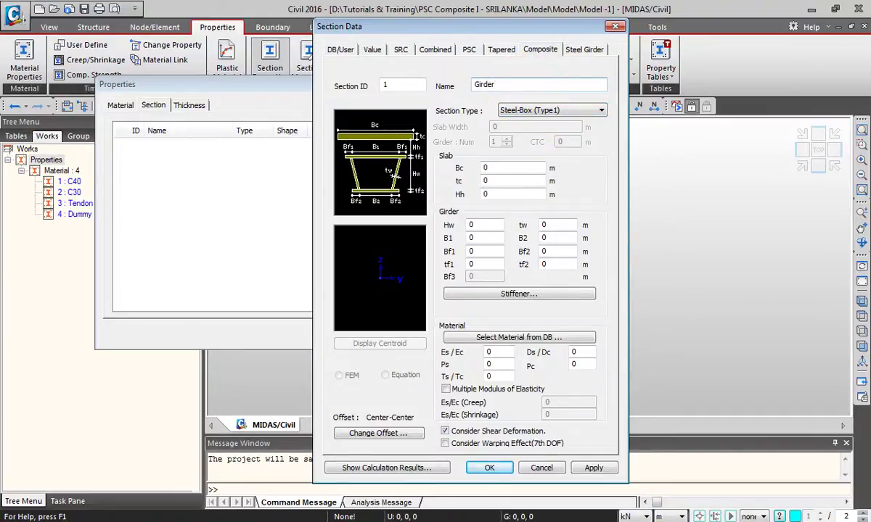
key(Return)
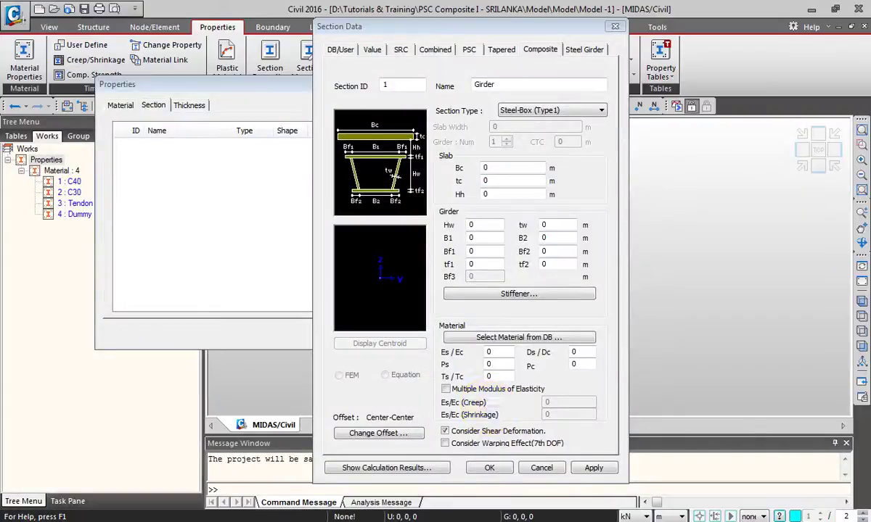
click(547, 111)
click(551, 175)
Set the slab width Bc to 3 m and the slab thickness tc to 0.25 m.
click(502, 167)
double_click(501, 166)
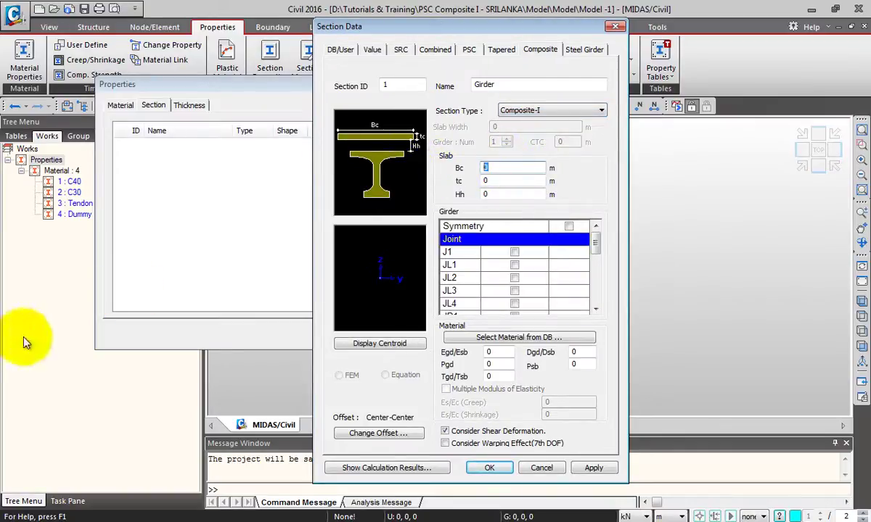
drag(15, 28, 214, 29)
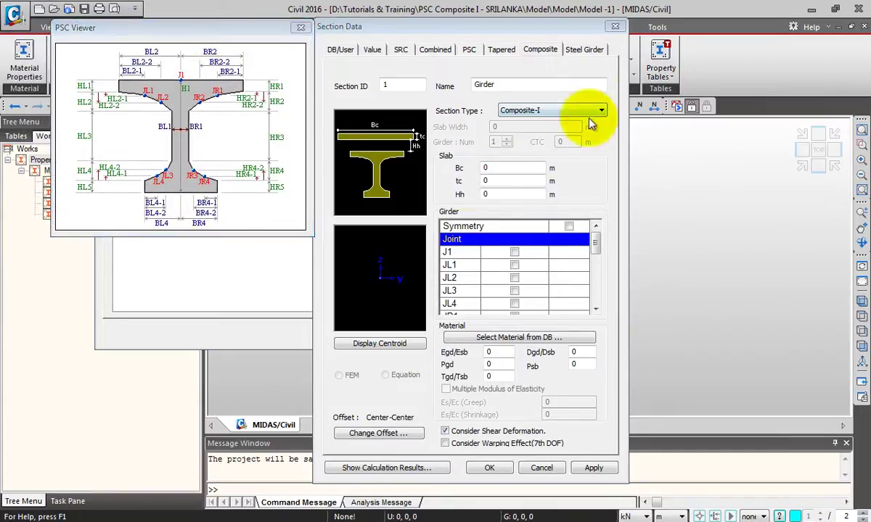
click(499, 168)
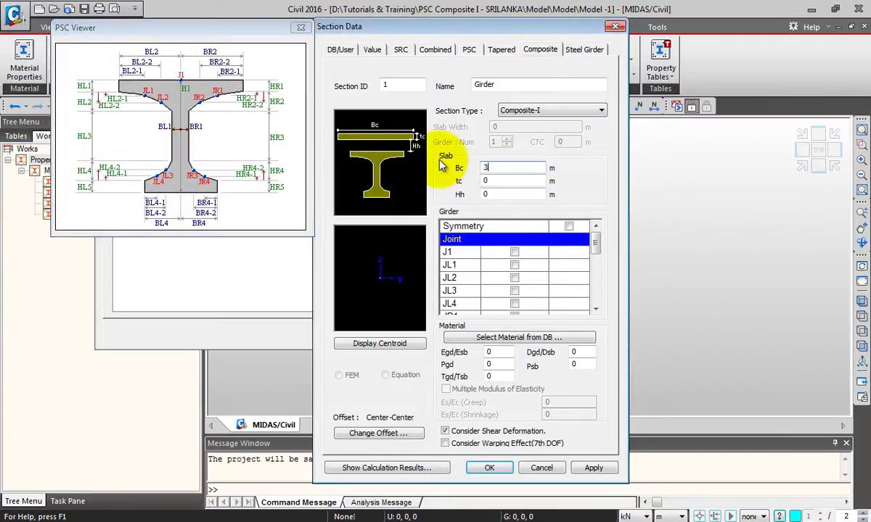
text(3)
key(Tab)
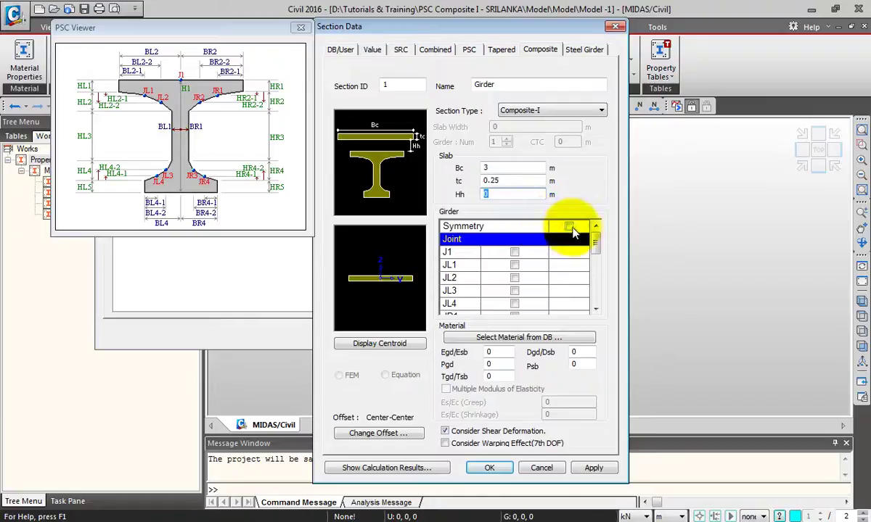
Make the girder symmetric and set its heights: HL1 0.15, HL2 0.1, HL3 1.2, HL4 0.1 and HL5 0.15 m.
drag(597, 237, 599, 252)
scroll(597, 252, down, 2)
scroll(591, 290, up, 1)
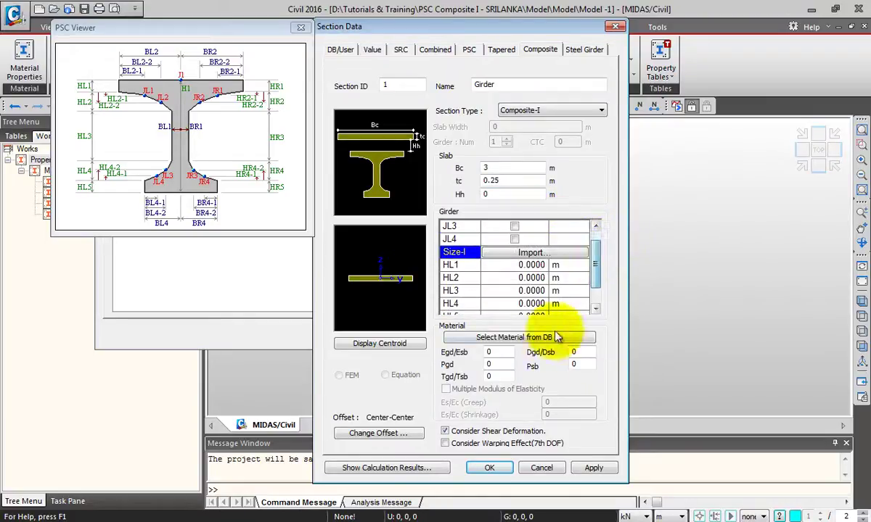
double_click(516, 265)
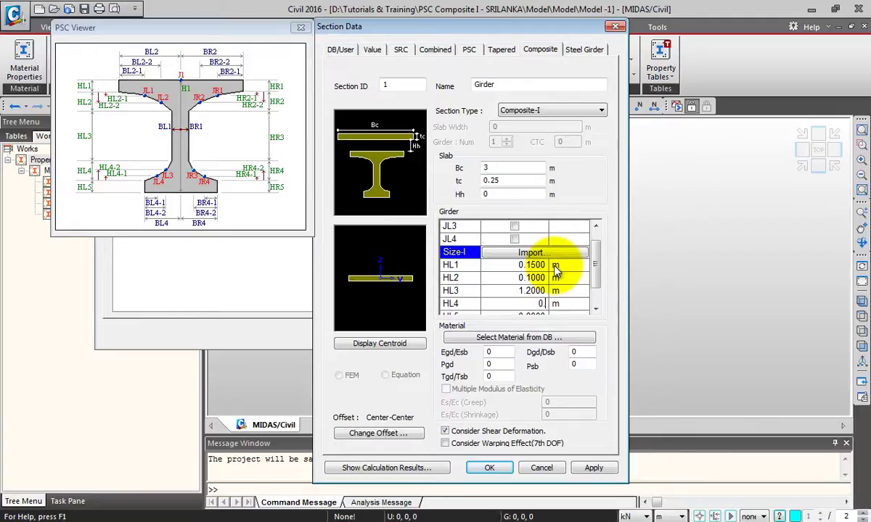
text(.1)
key(Return)
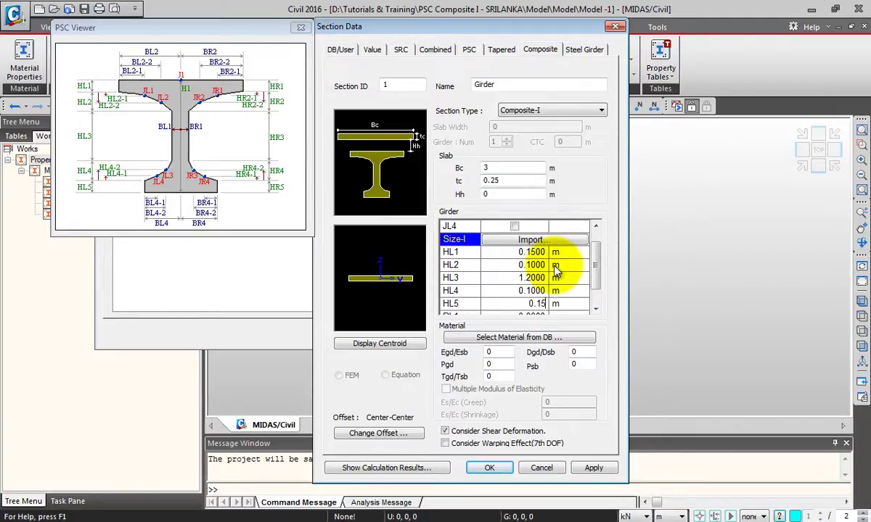
key(Return)
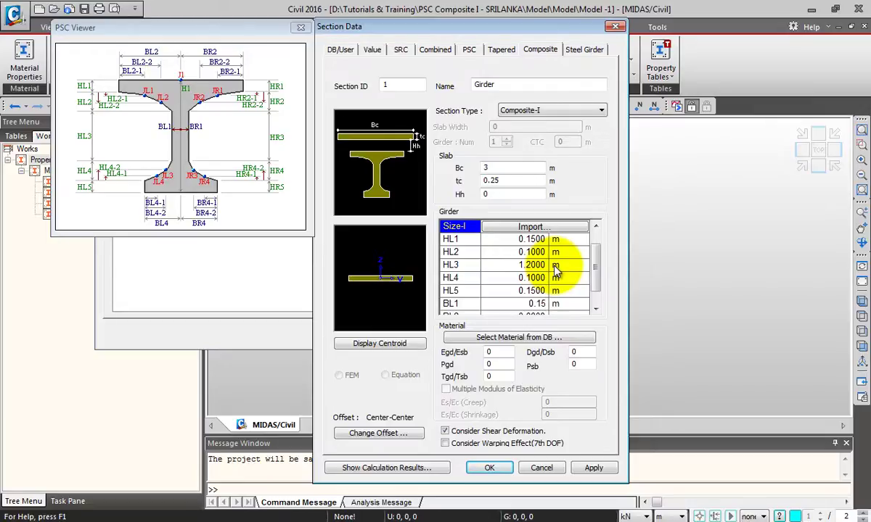
Set the girder widths BL1 to 0.15 m, BL2 to 0.5 m and BL4 to 0.45 m.
key(Return)
key(Return)
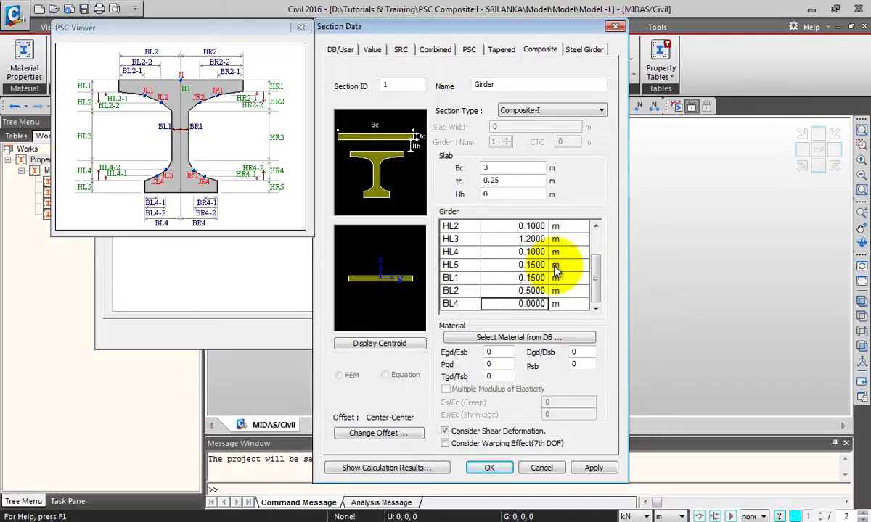
text(0)
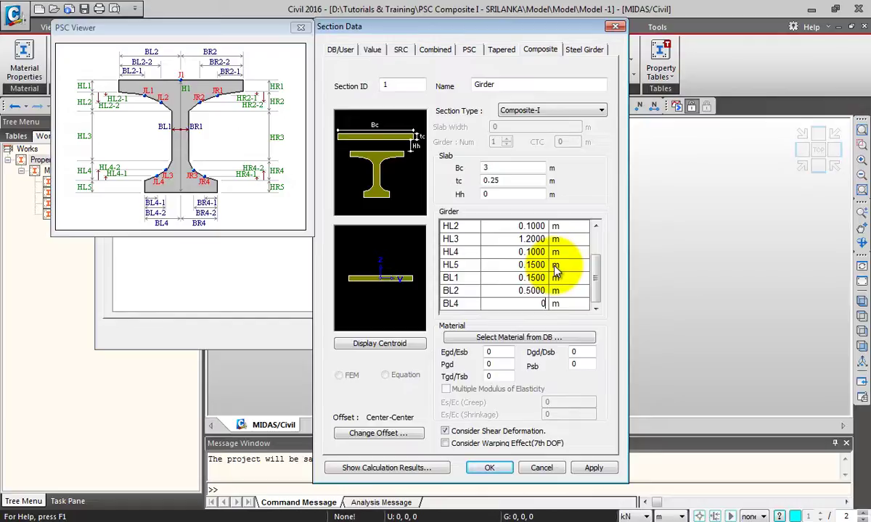
text(.45)
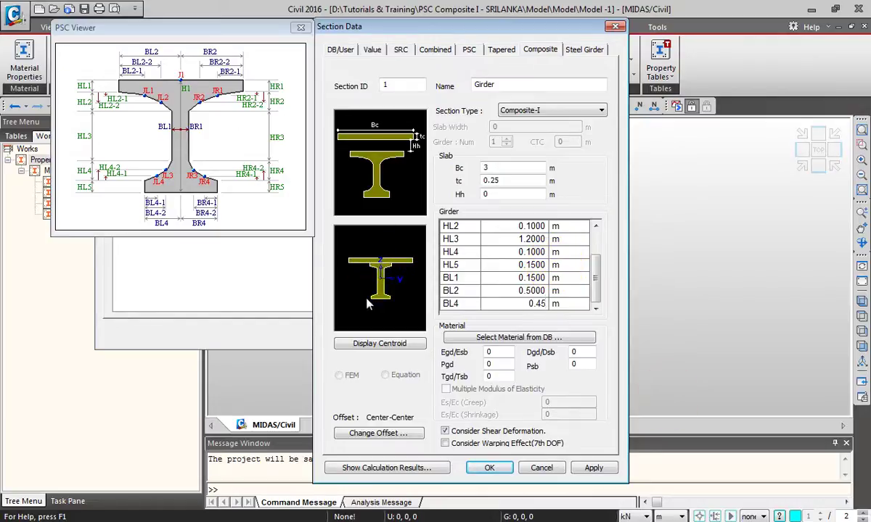
click(525, 264)
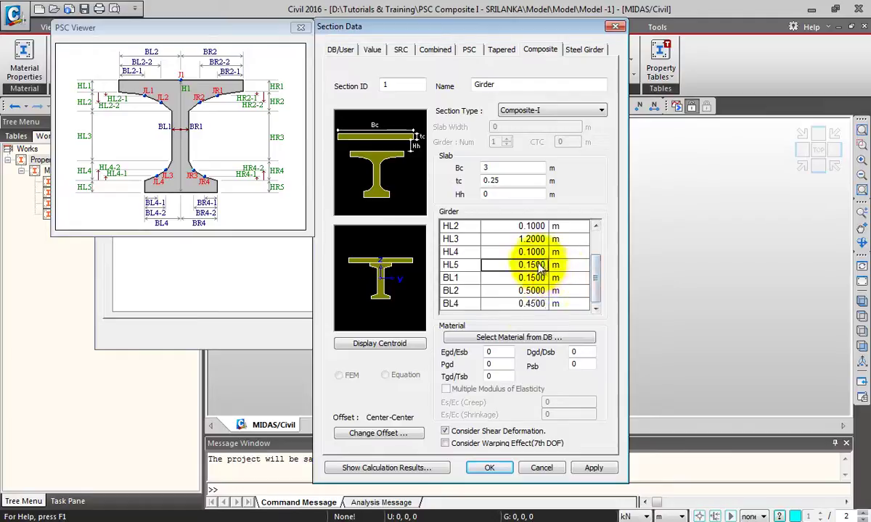
Choose C30 from the BS(RC) database as the concrete material for the slab.
click(546, 340)
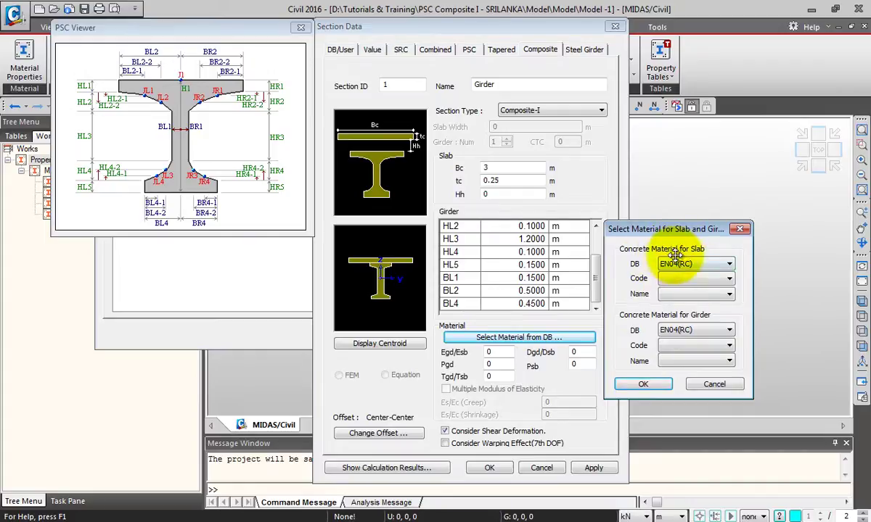
click(696, 265)
click(715, 289)
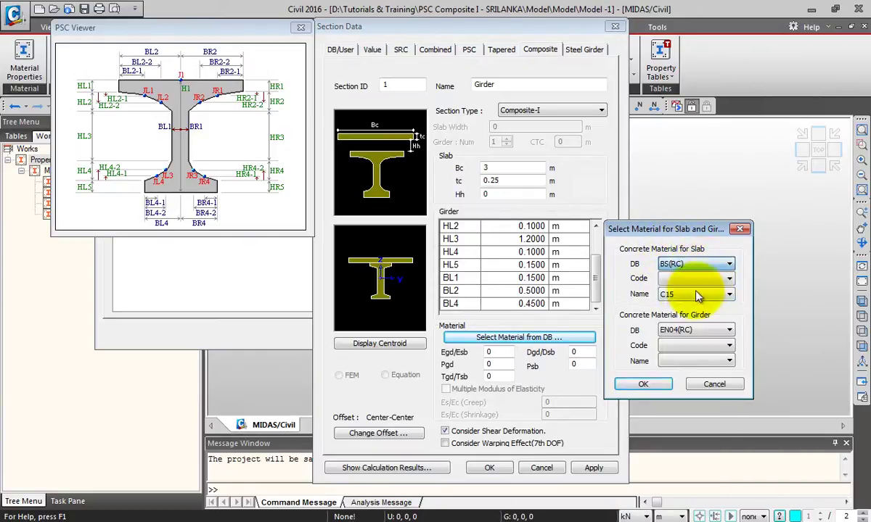
click(722, 293)
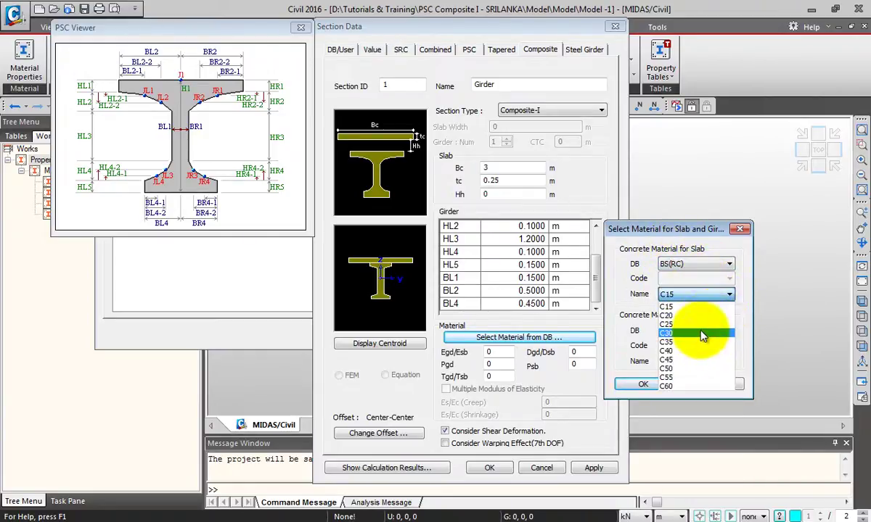
click(714, 340)
Choose C40 from the BS(RC) database as the girder's concrete material and accept the material selection.
click(697, 330)
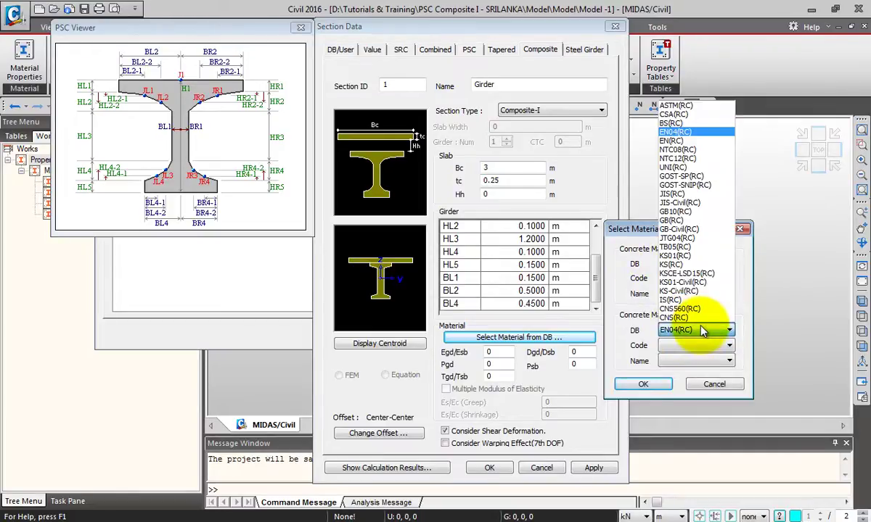
click(675, 123)
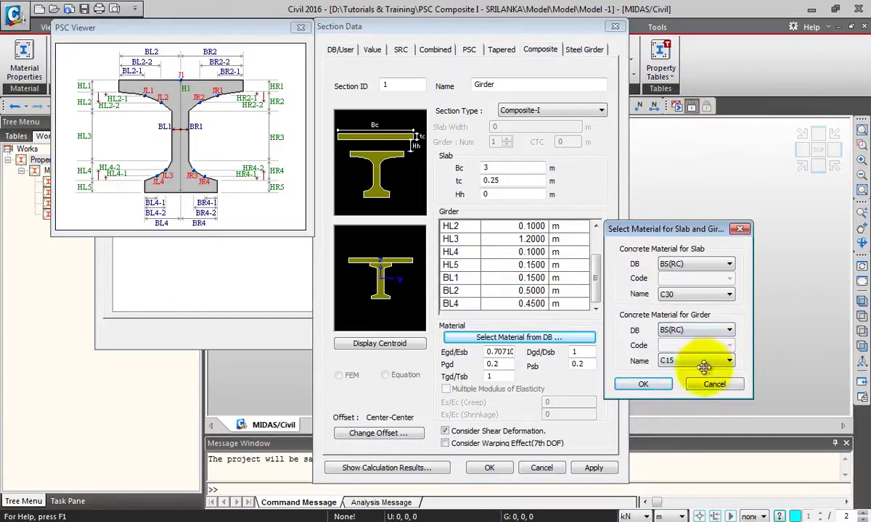
click(705, 362)
click(689, 419)
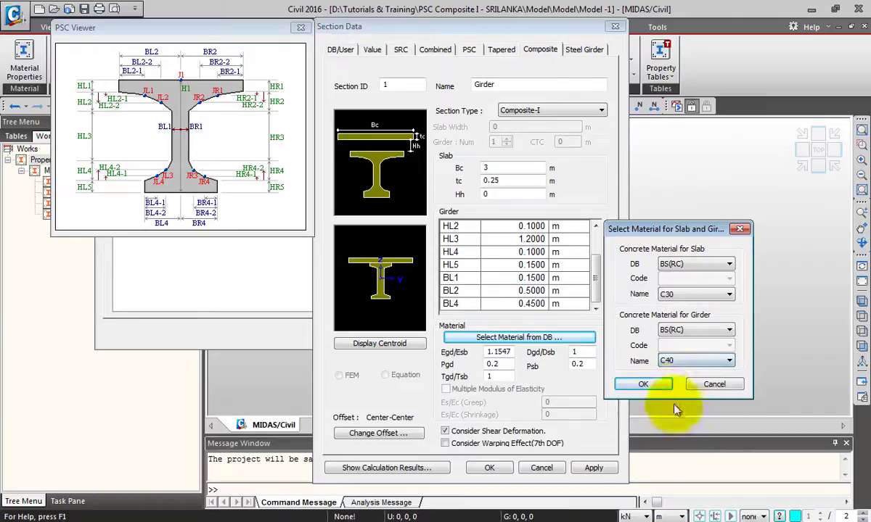
click(631, 385)
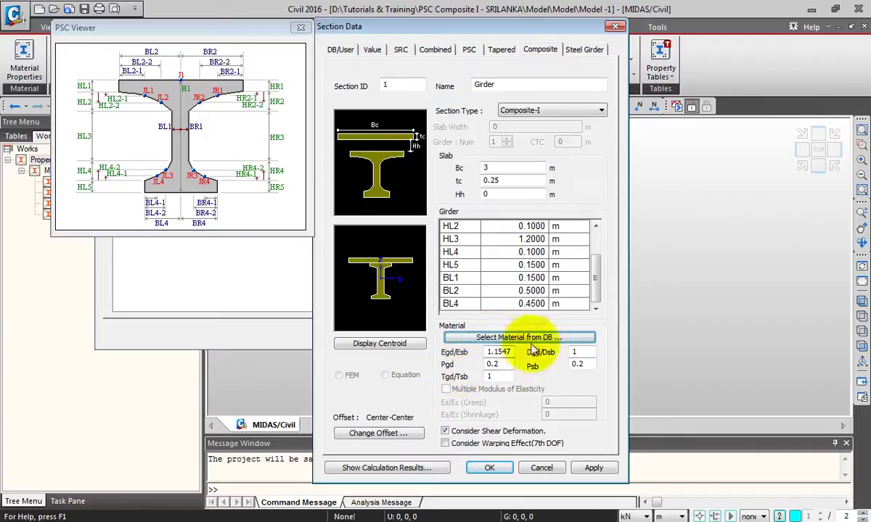
Set the Girder section's offset to Center-Top, displaying the offset point on the section preview.
click(398, 435)
drag(404, 201, 566, 195)
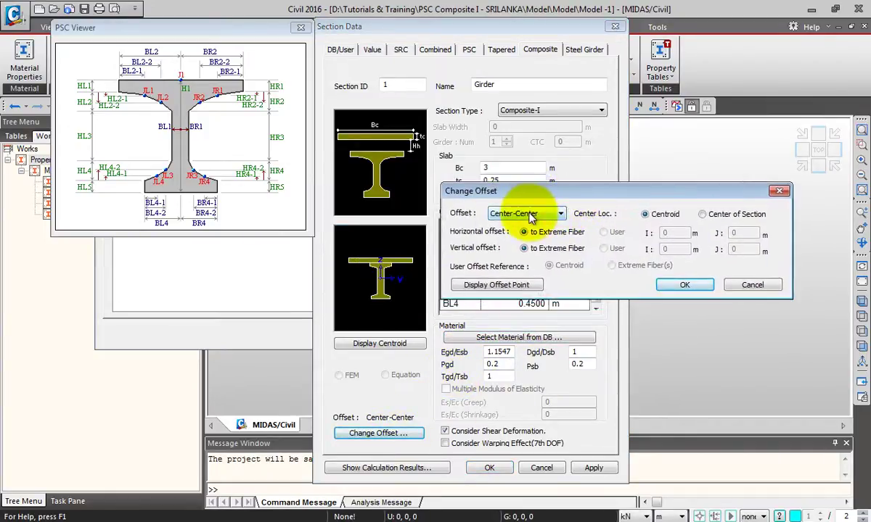
click(531, 216)
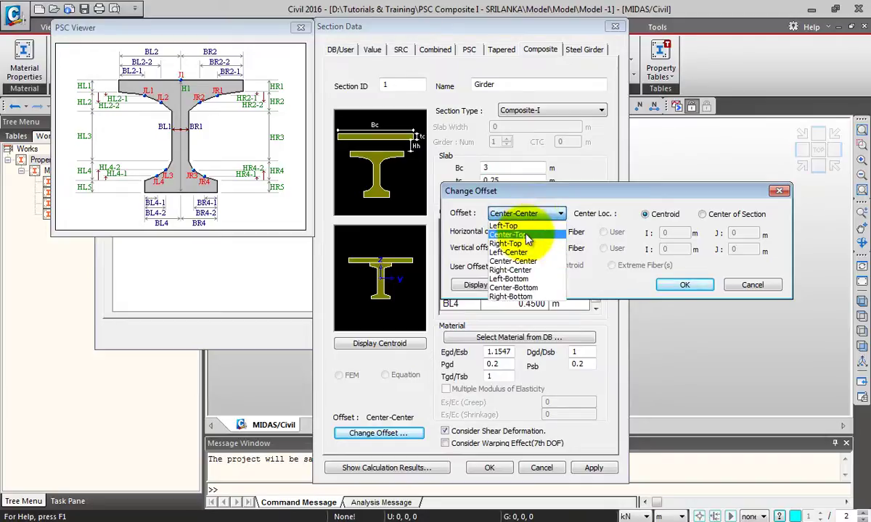
click(522, 234)
click(499, 286)
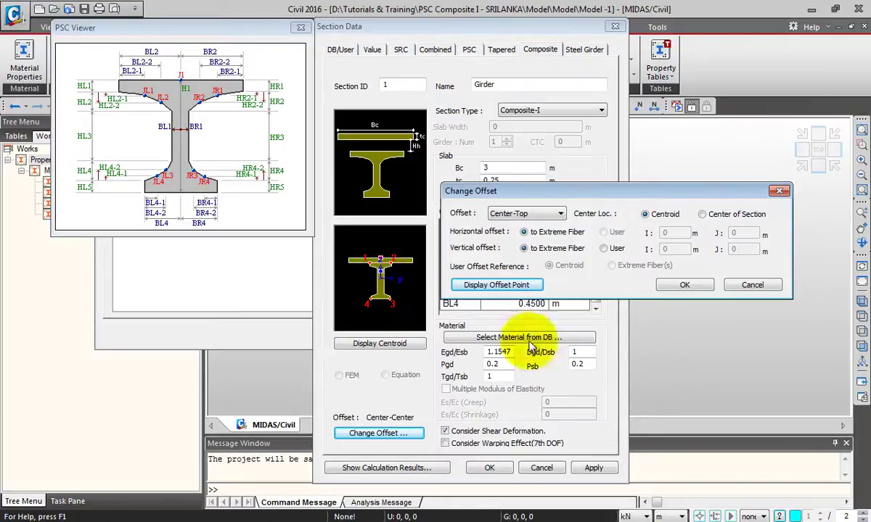
click(700, 290)
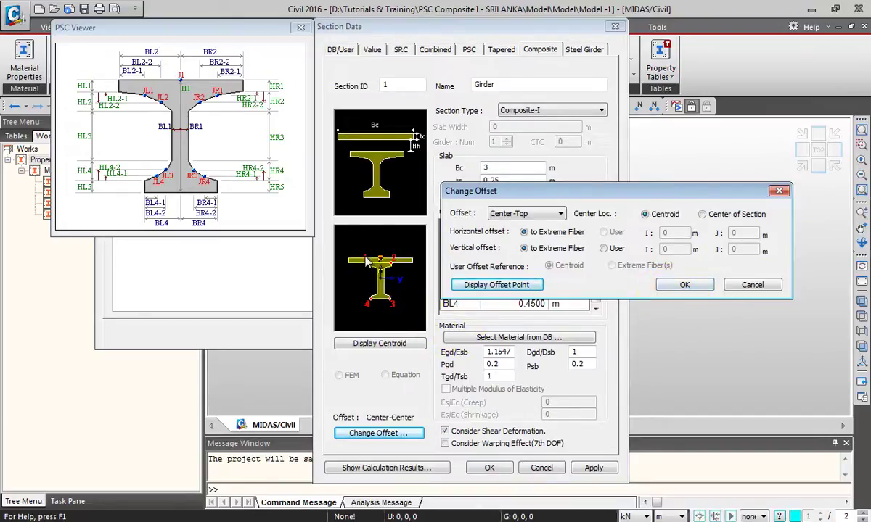
click(685, 285)
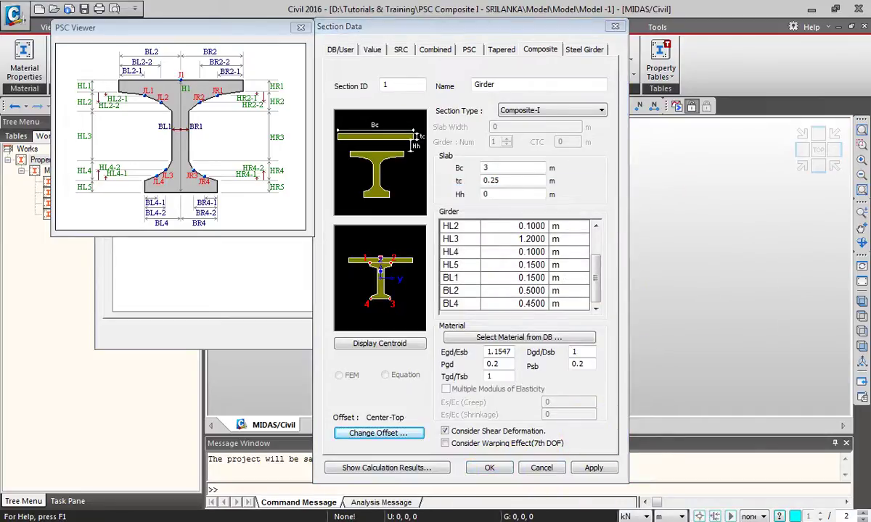
Add the Girder section to the model, keeping the section definition open, and close the PSC Viewer.
click(593, 468)
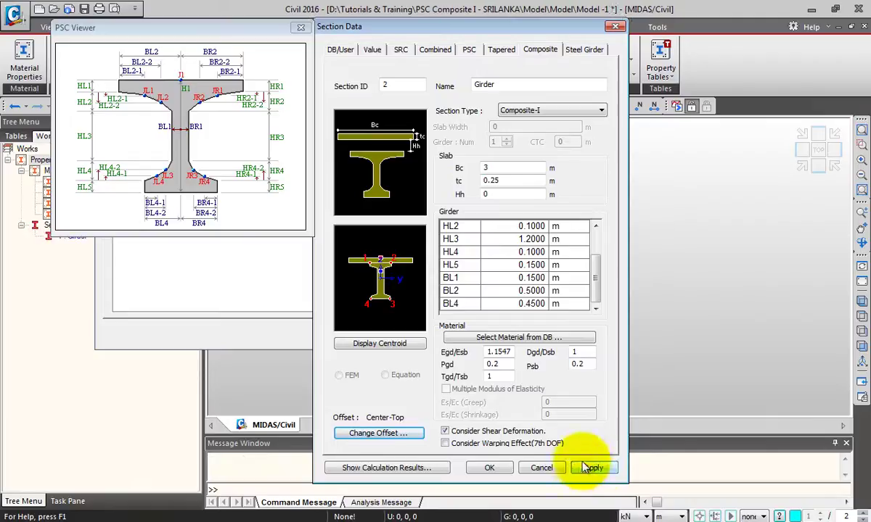
drag(174, 29, 225, 197)
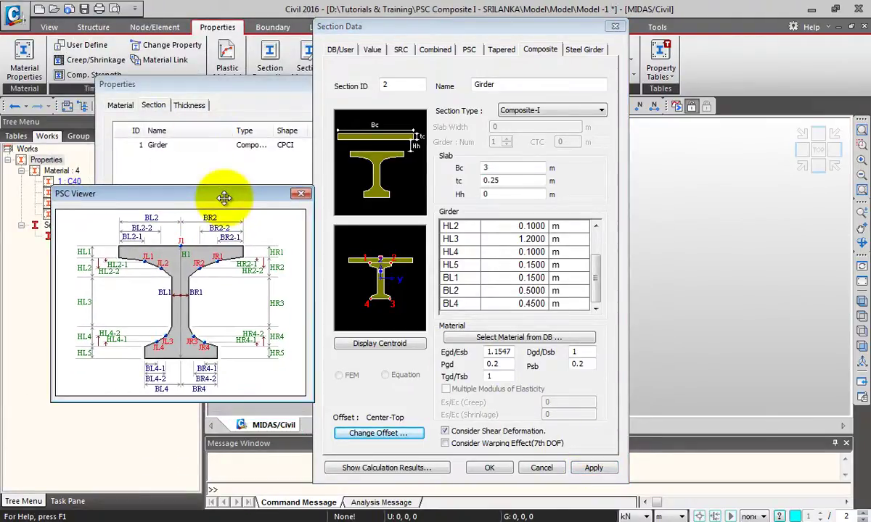
click(301, 193)
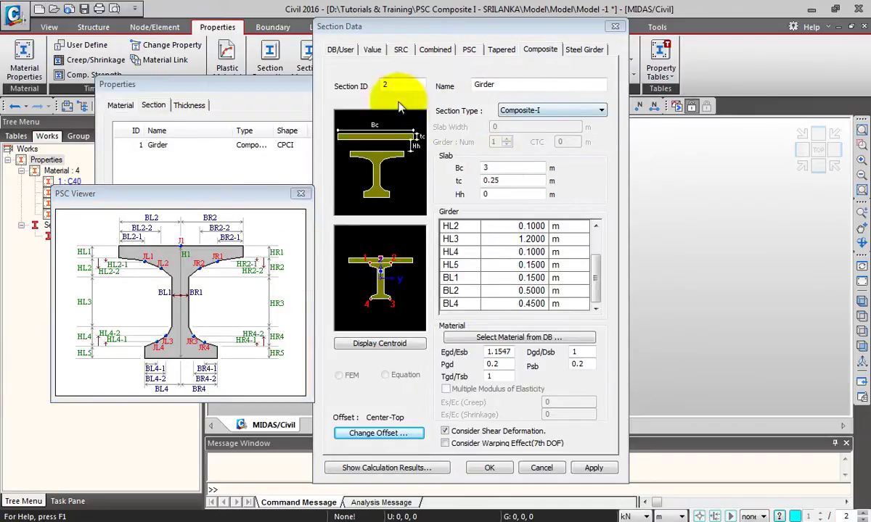
Define section 2 as a user-defined Solid Rectangle named End Diaphragm, with H 1.4 m and B 0.4 m.
click(344, 51)
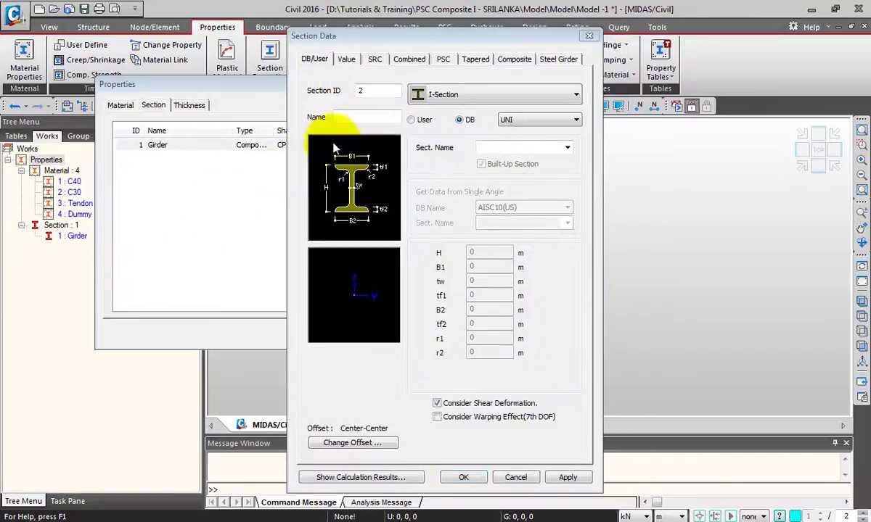
click(359, 116)
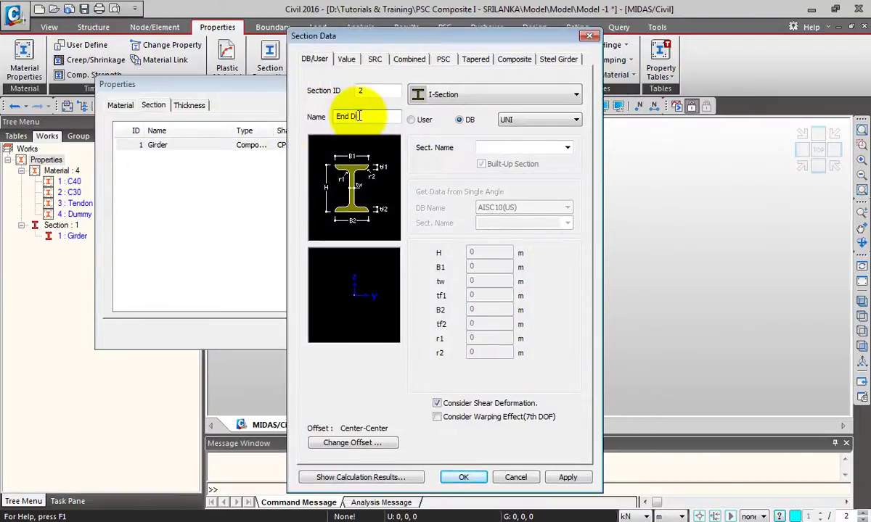
text(End Diaphragm)
click(476, 96)
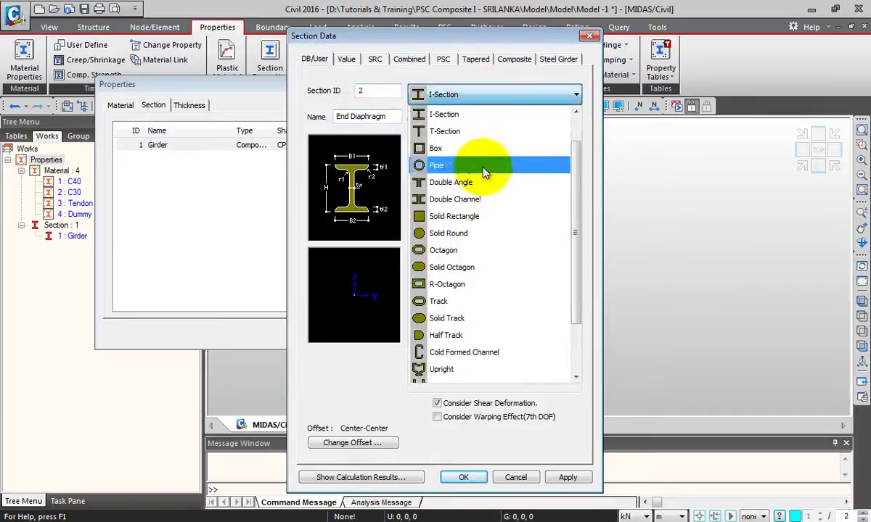
click(493, 225)
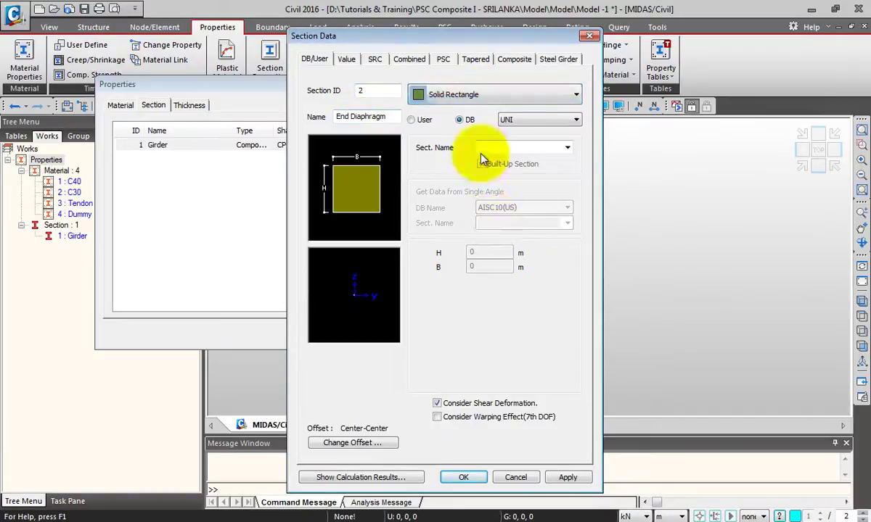
click(412, 120)
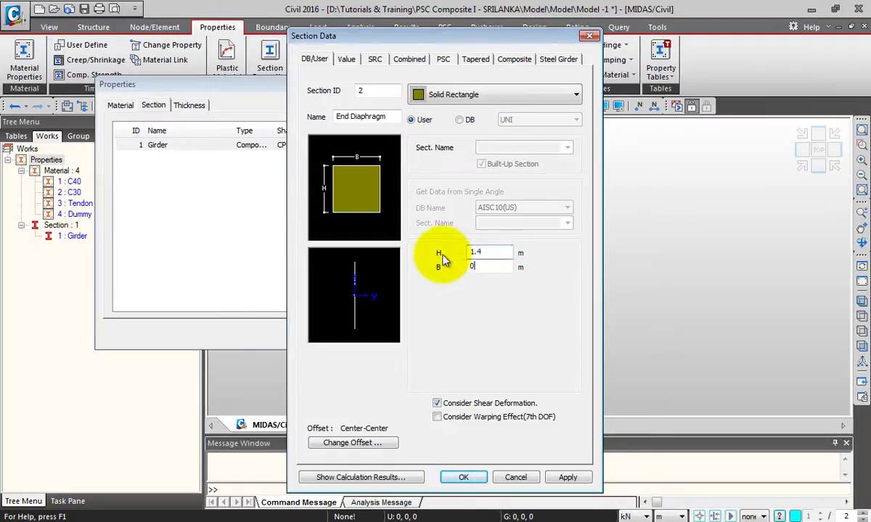
text(.4)
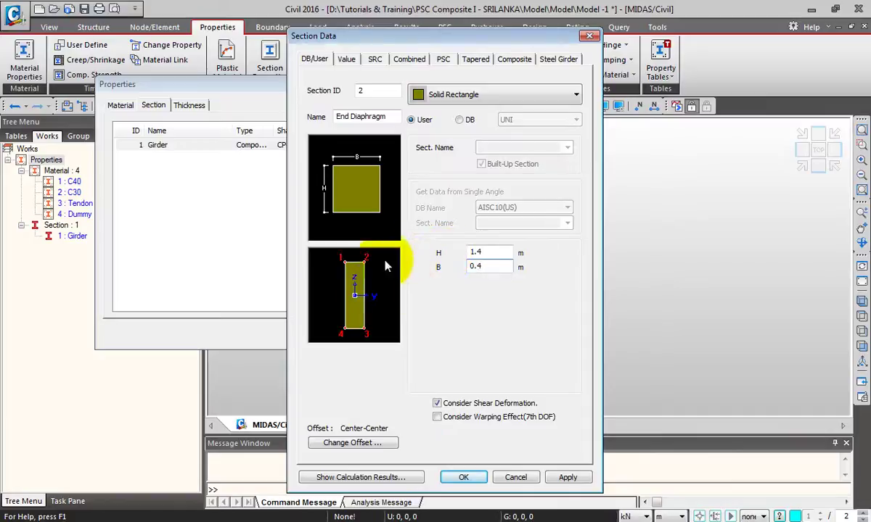
Offset the End Diaphragm section to Center-Top with a user vertical offset of -0.25 m referenced to the extreme fibers.
click(353, 442)
click(379, 233)
click(338, 254)
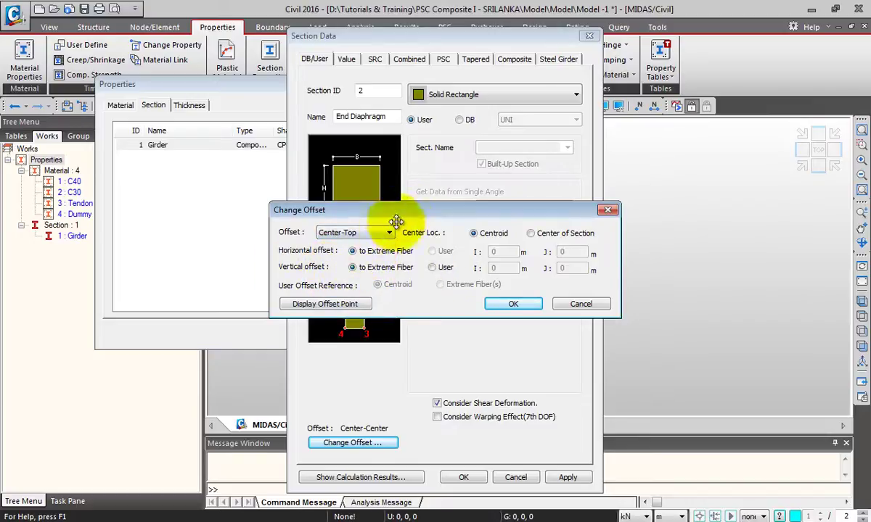
drag(392, 210, 561, 210)
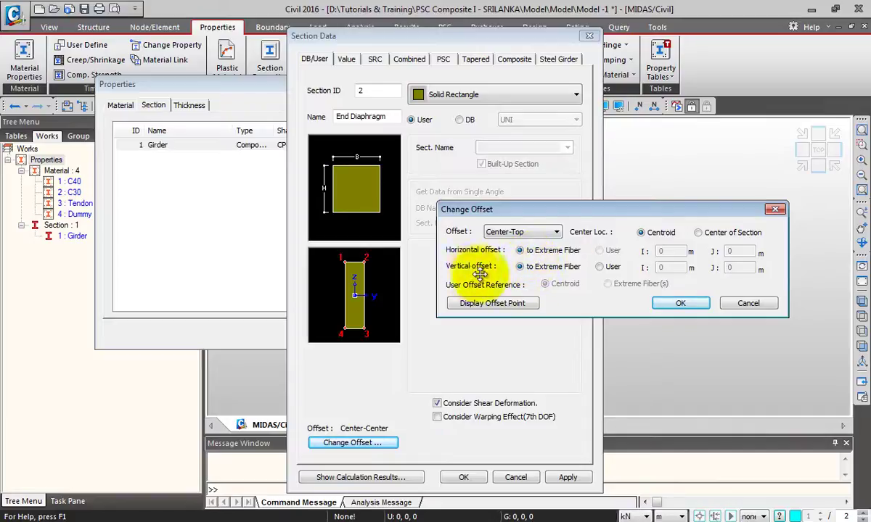
click(598, 266)
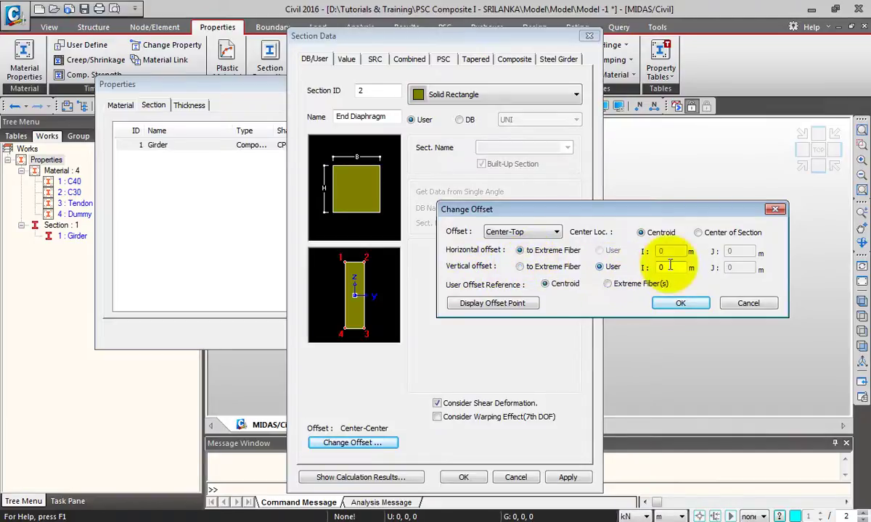
double_click(668, 267)
text(-0.25)
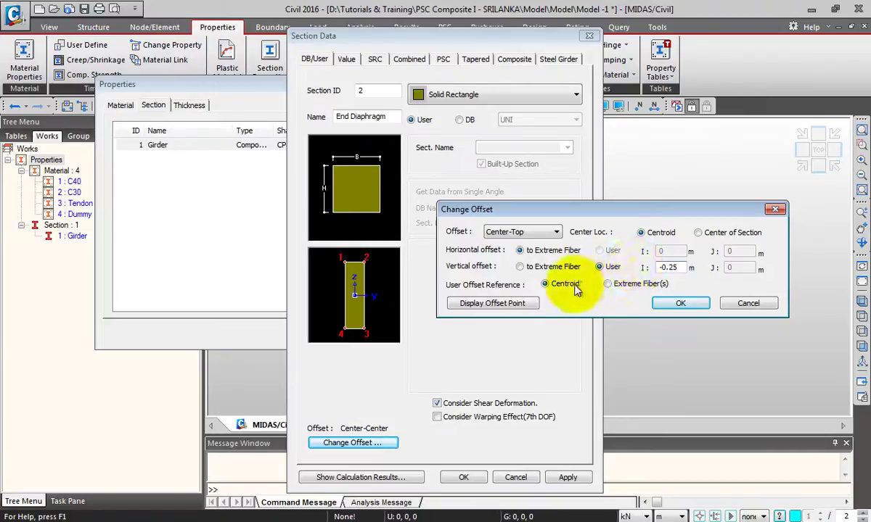
click(608, 284)
click(522, 302)
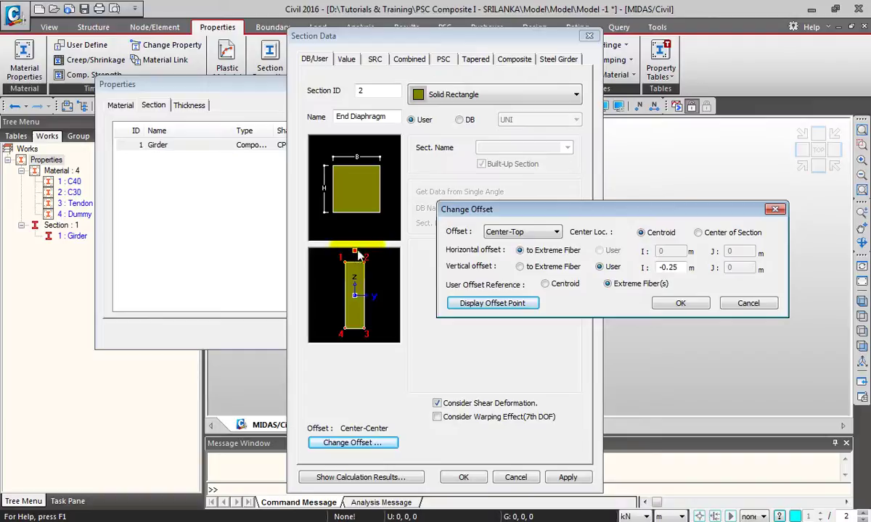
click(681, 303)
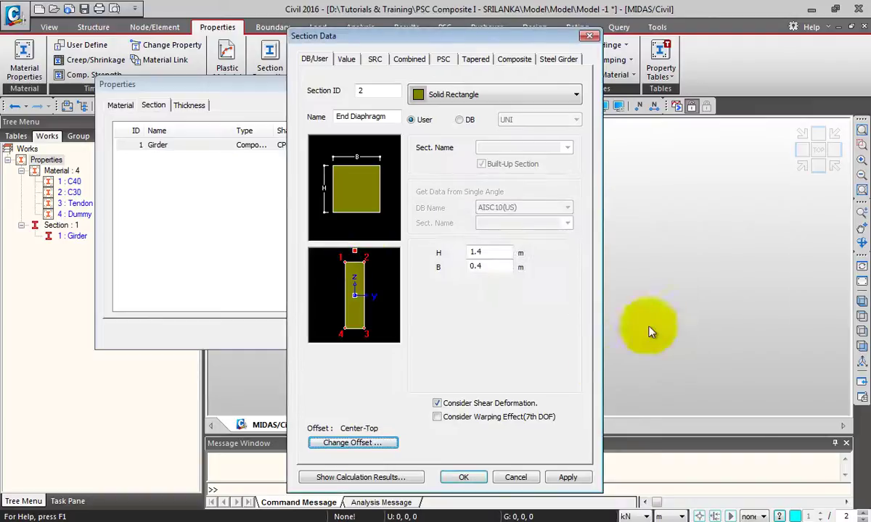
Add the End Diaphragm section, and add section 3 as Internal Diaphragm with its width B set to 0.3 m.
click(568, 479)
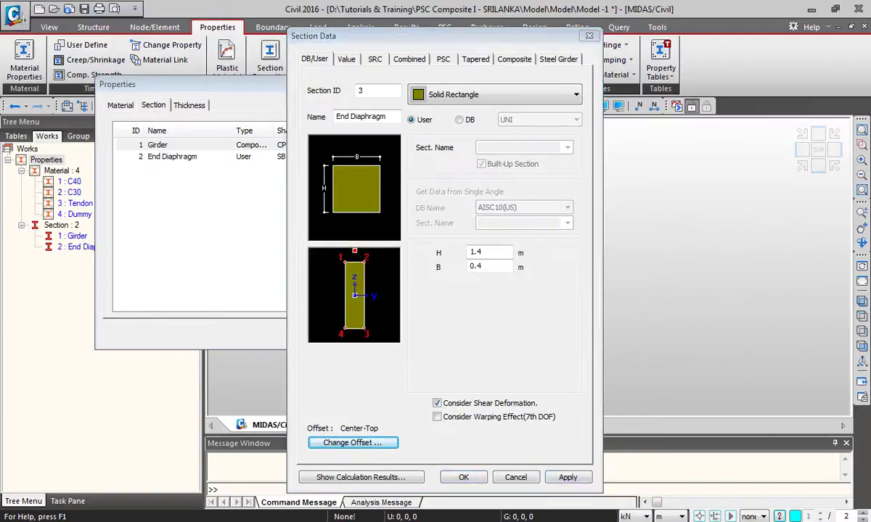
click(340, 116)
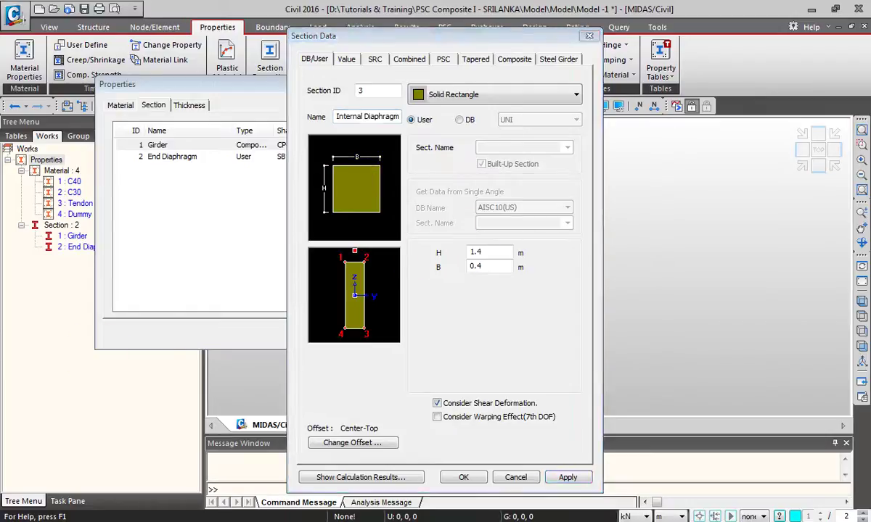
click(493, 267)
key(BackSpace)
text(3)
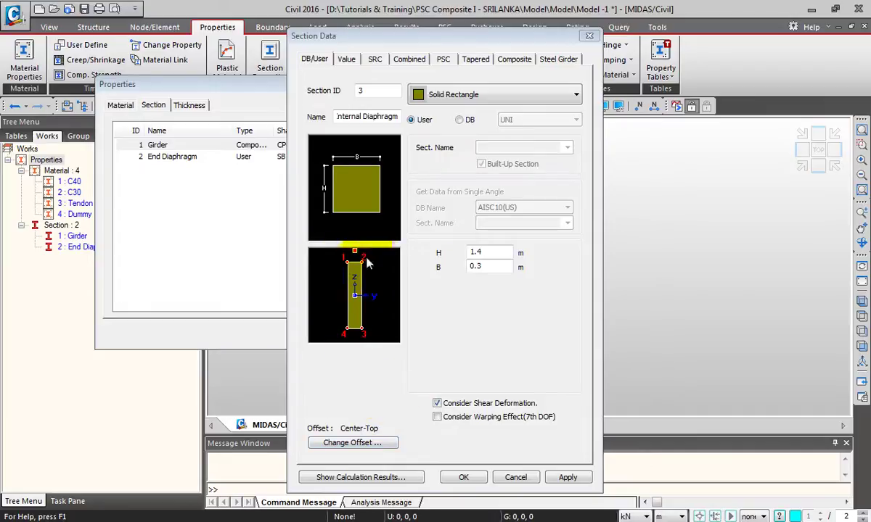
click(566, 477)
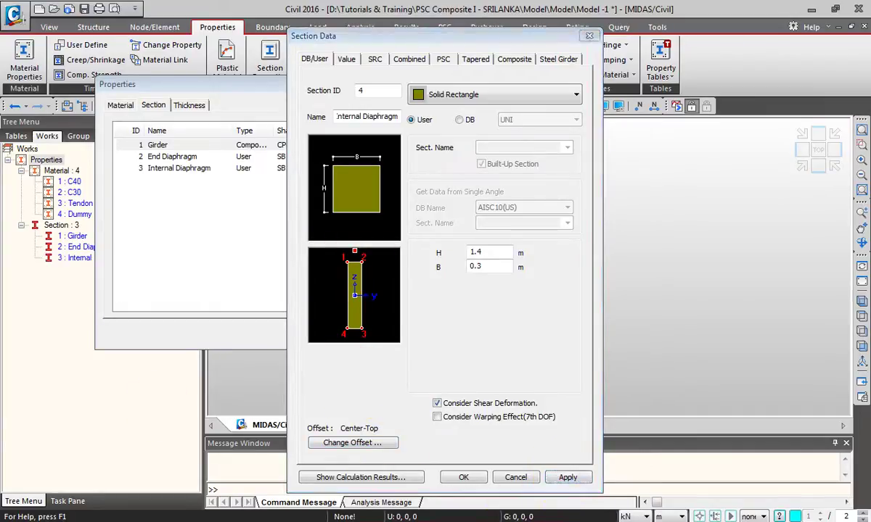
Review the calculated section properties of the 1.4 m by 0.3 m solid rectangle, and close the results.
click(371, 478)
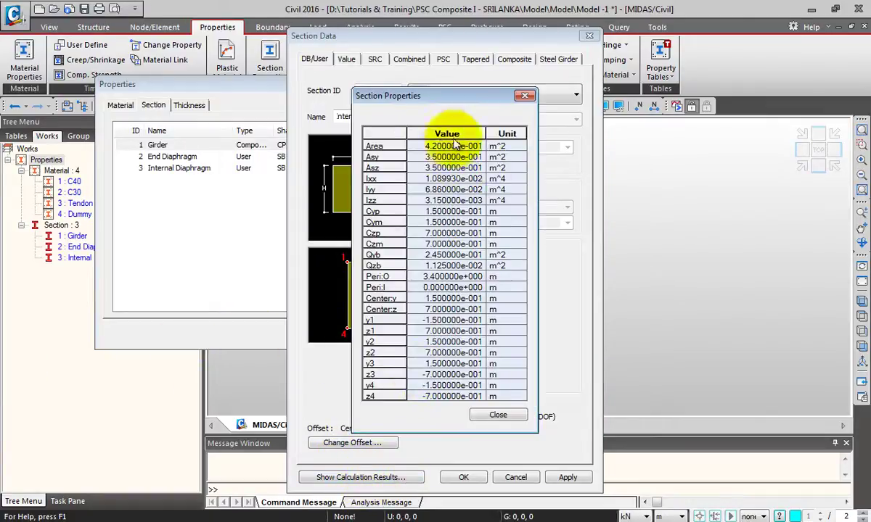
drag(464, 100, 641, 97)
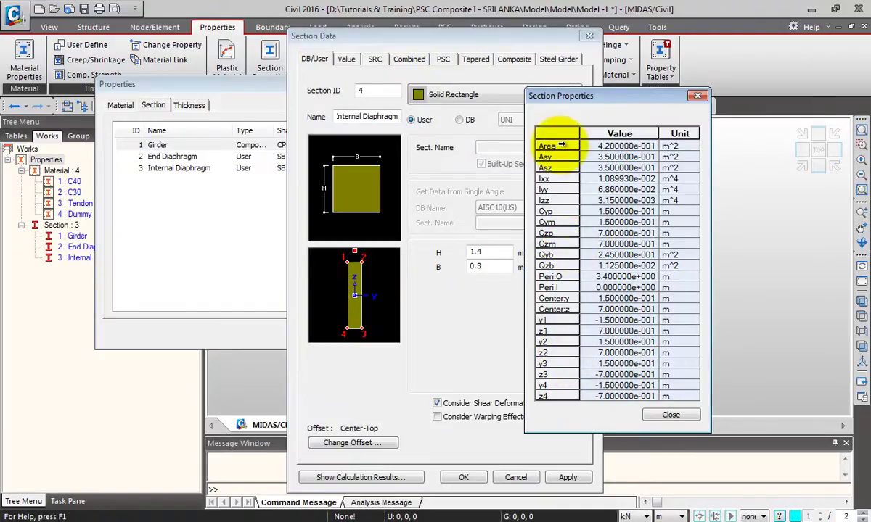
drag(559, 211, 572, 375)
click(680, 418)
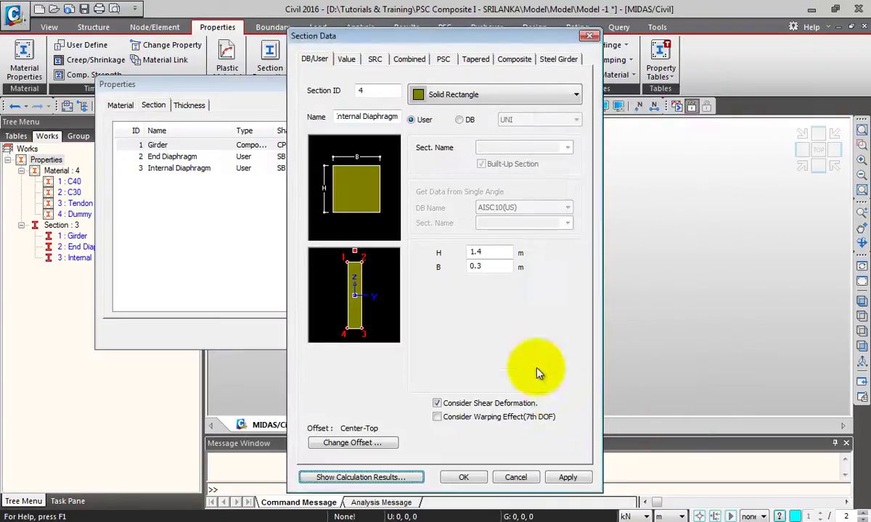
Define section 4 as a user-defined Solid Round named Pier with diameter D 1.5 m.
drag(337, 117, 304, 117)
text(Pier)
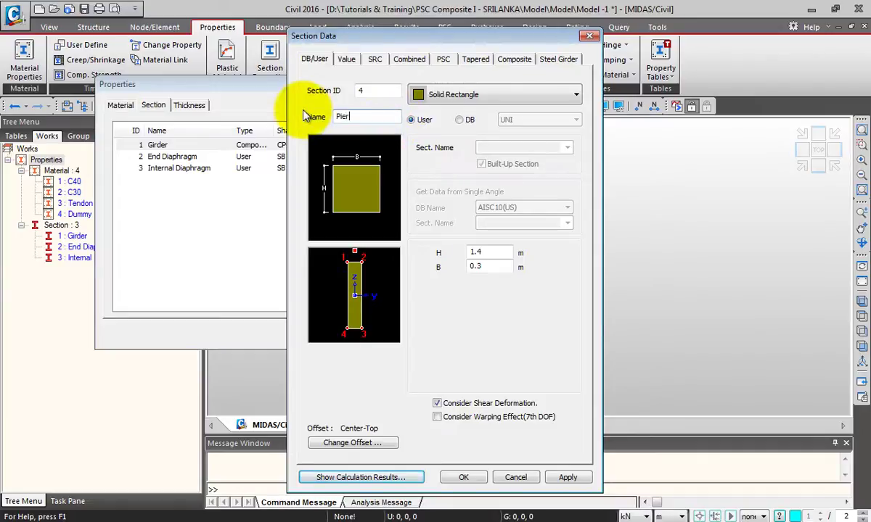
click(499, 100)
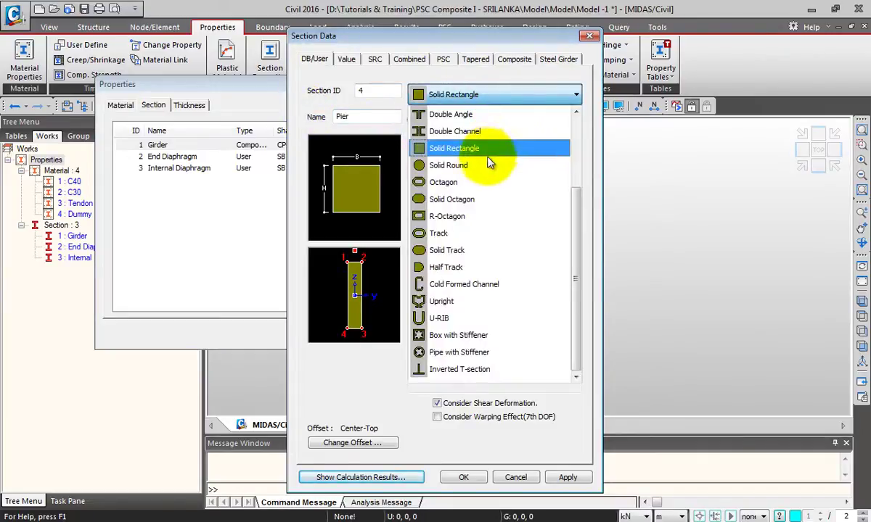
click(484, 165)
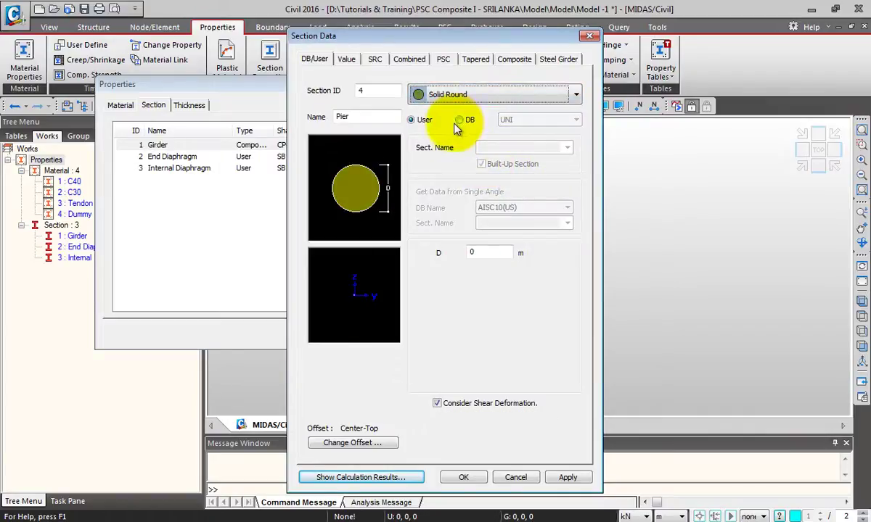
double_click(489, 255)
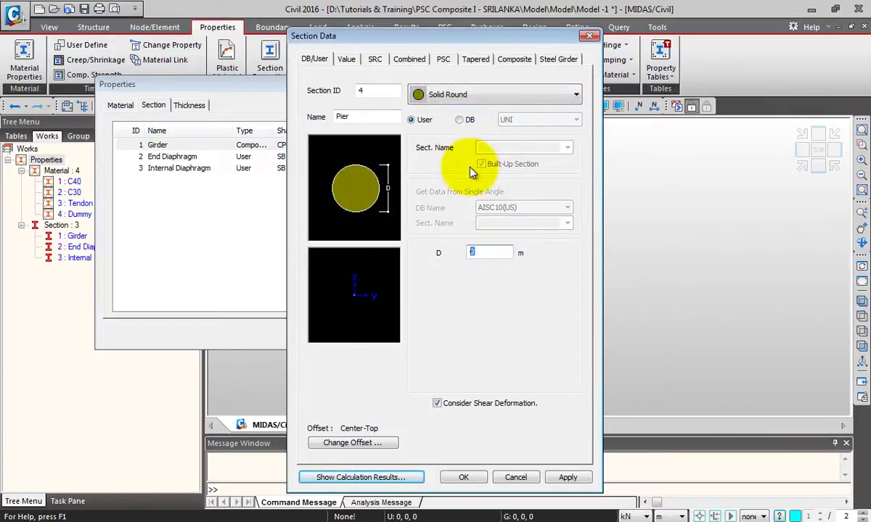
text(1.5)
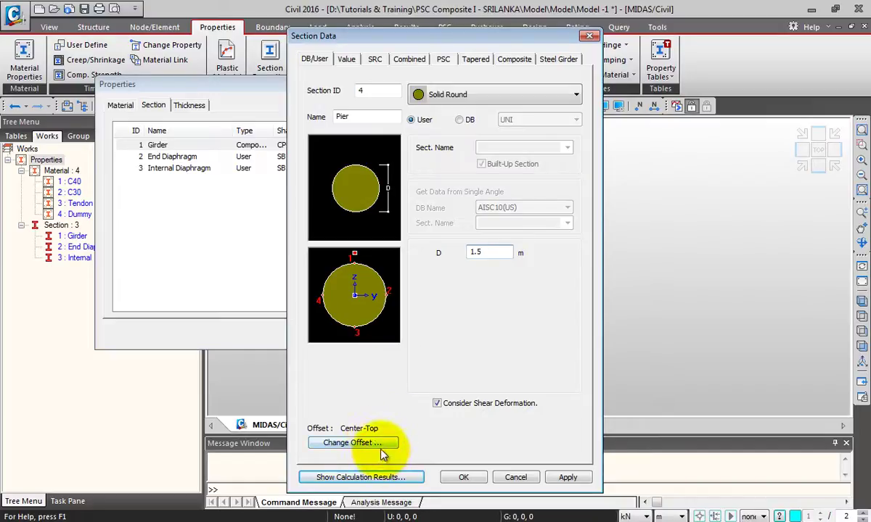
Set the Pier section's offset to Center-Center.
click(353, 443)
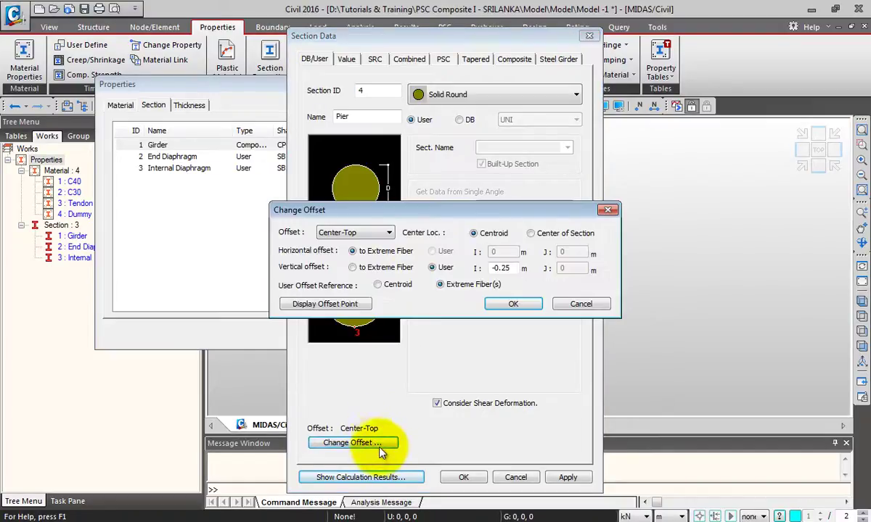
click(385, 233)
click(359, 279)
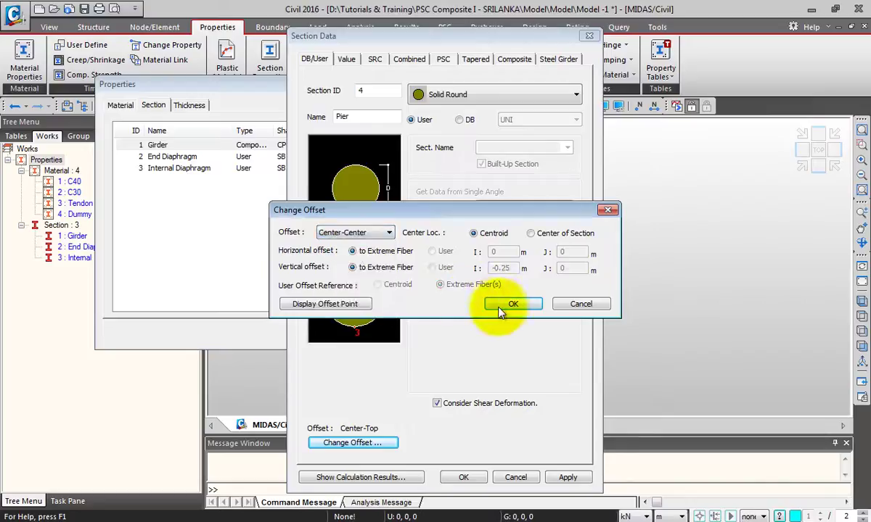
click(507, 306)
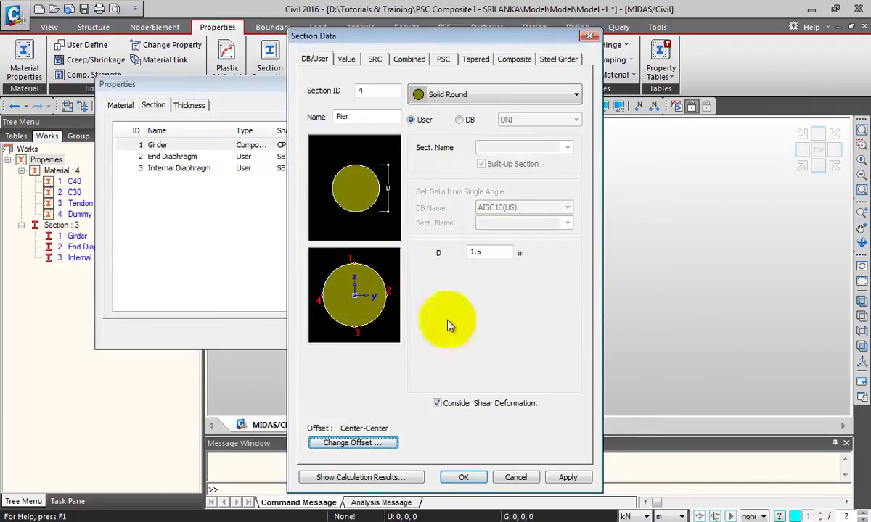
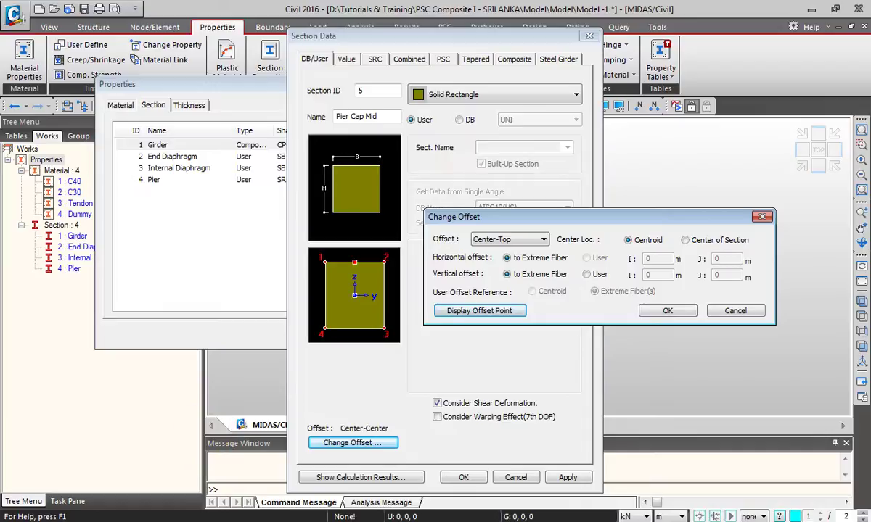
Accept the Center-Top offset for the Pier Cap Mid section and add the section to the model, keeping the section definition open.
click(675, 312)
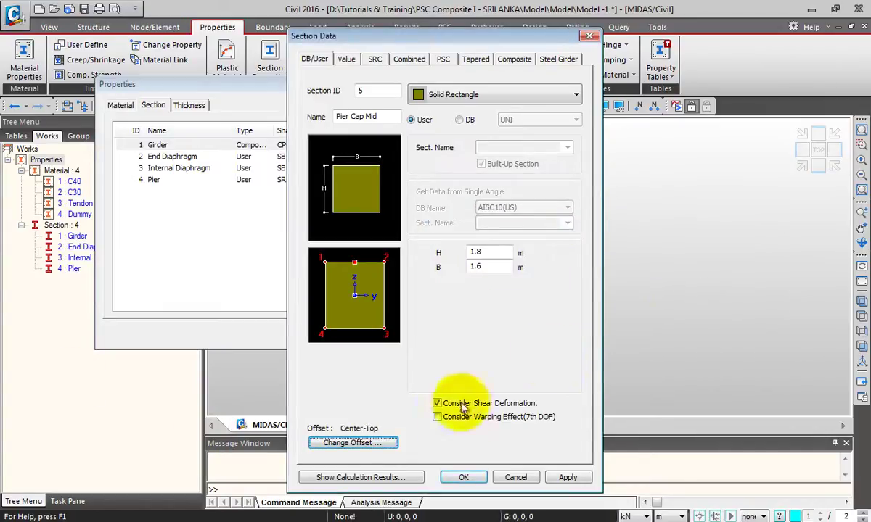
click(464, 477)
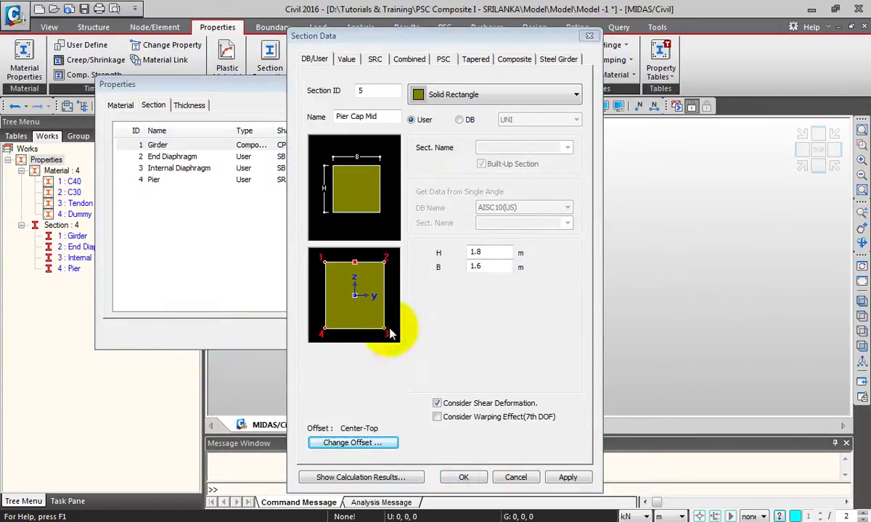
click(567, 476)
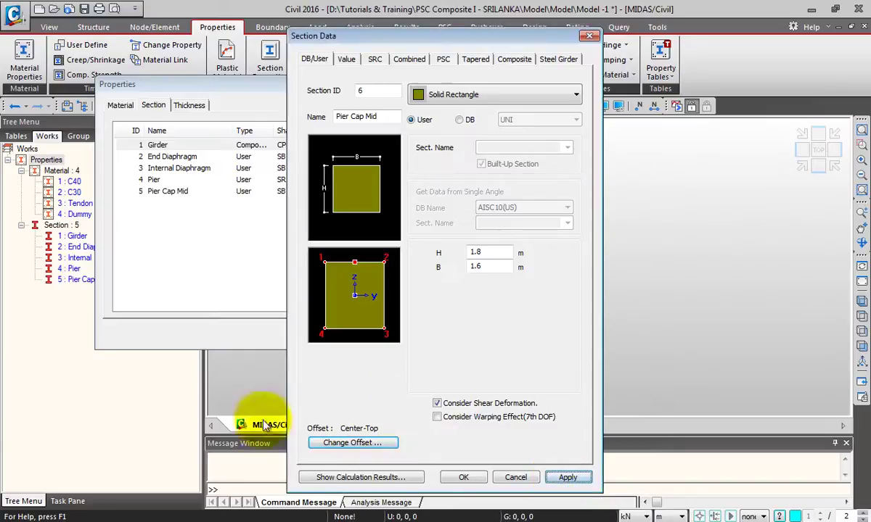
click(215, 234)
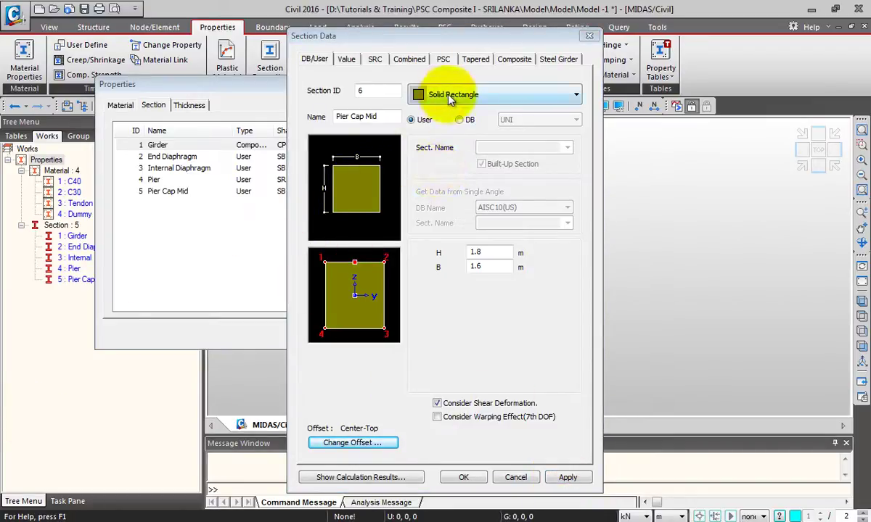
Start section 6 as a tapered Solid Rectangle named Pier cap Taper.
click(480, 61)
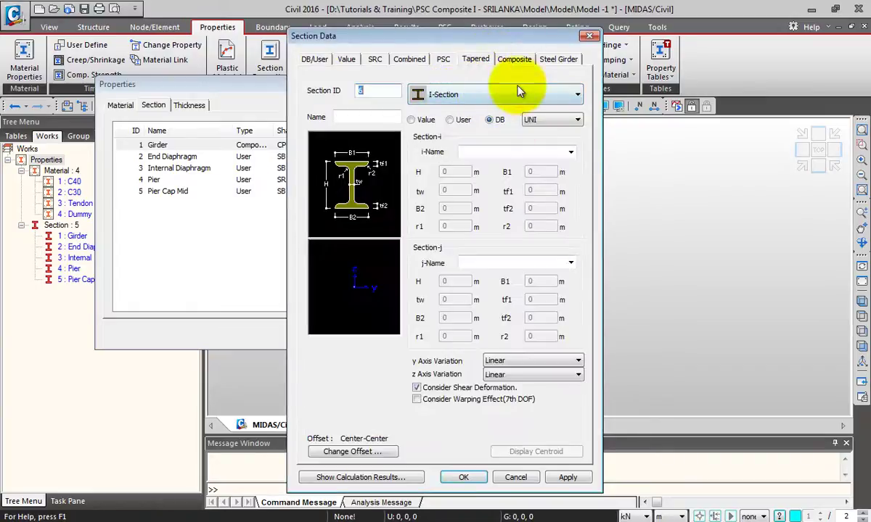
click(510, 95)
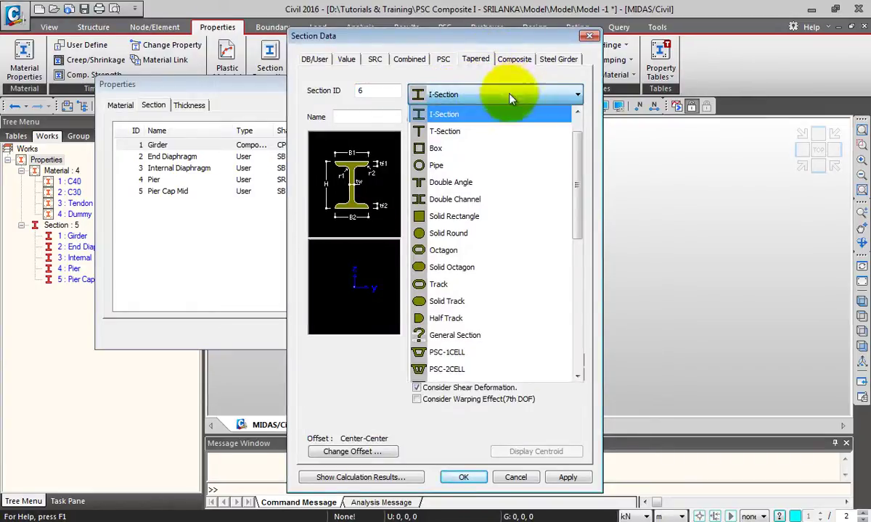
click(453, 217)
click(340, 117)
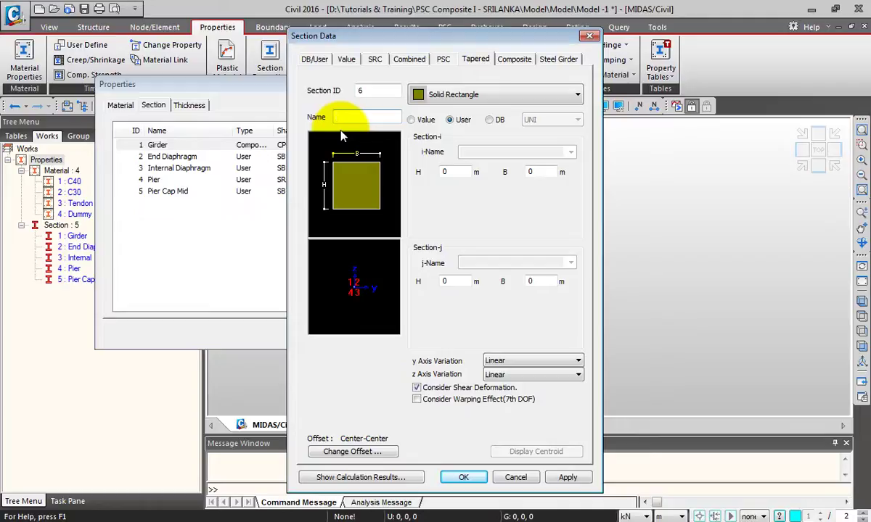
text(Pier cap Taper)
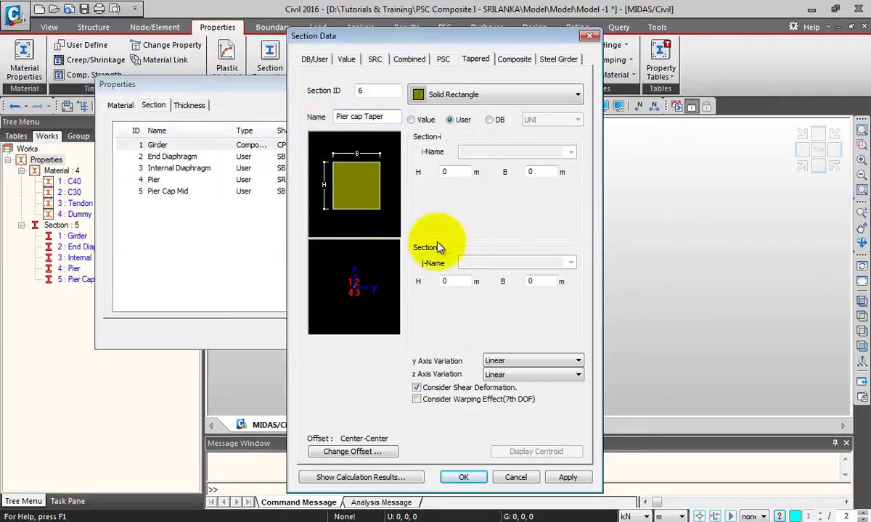
Size the Pier cap Taper with H 1.8 m and B 1.6 m at end i, and H 1.2 m and B 1.6 m at end j.
double_click(445, 172)
text(1.8)
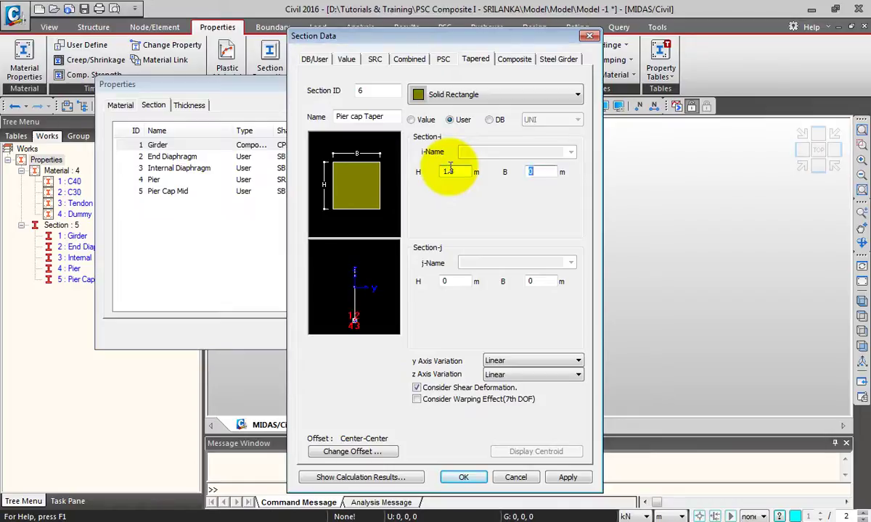
text(1.6)
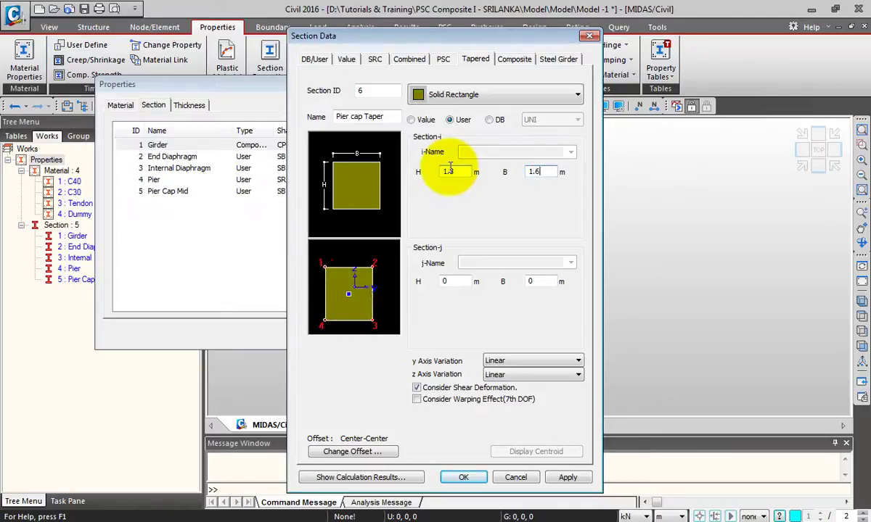
double_click(448, 281)
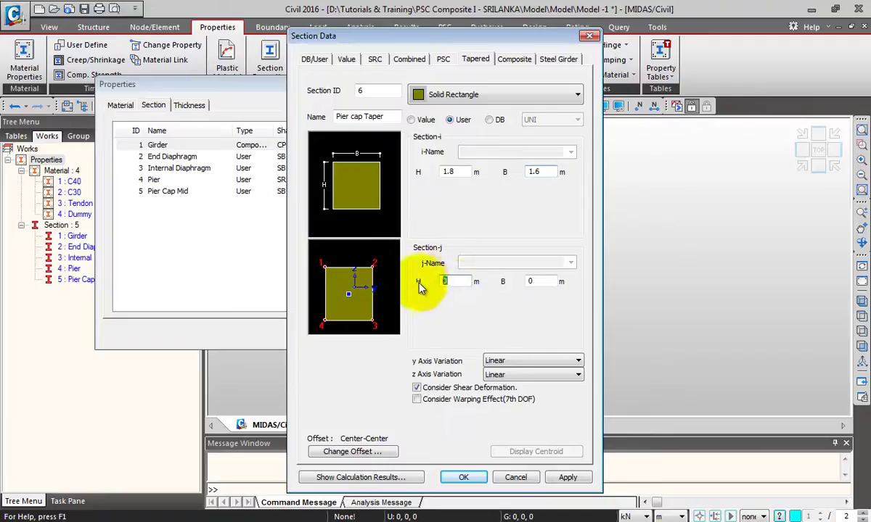
text(1.2)
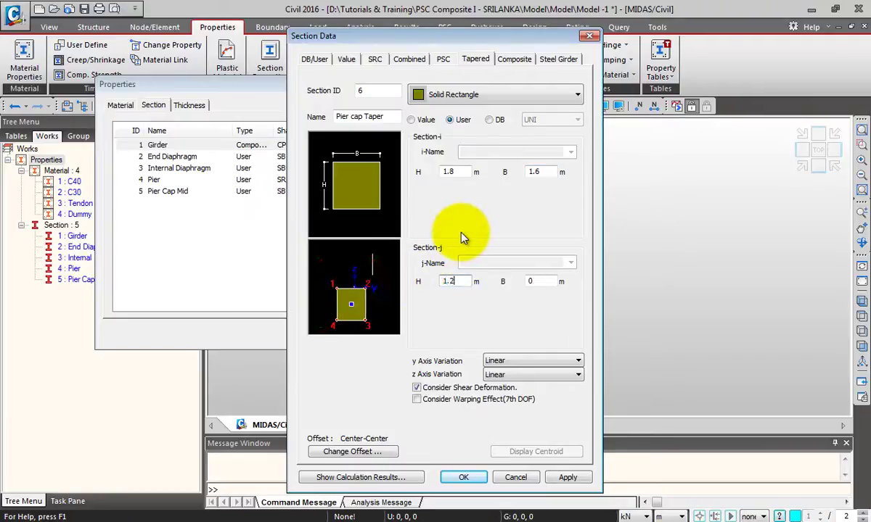
key(Tab)
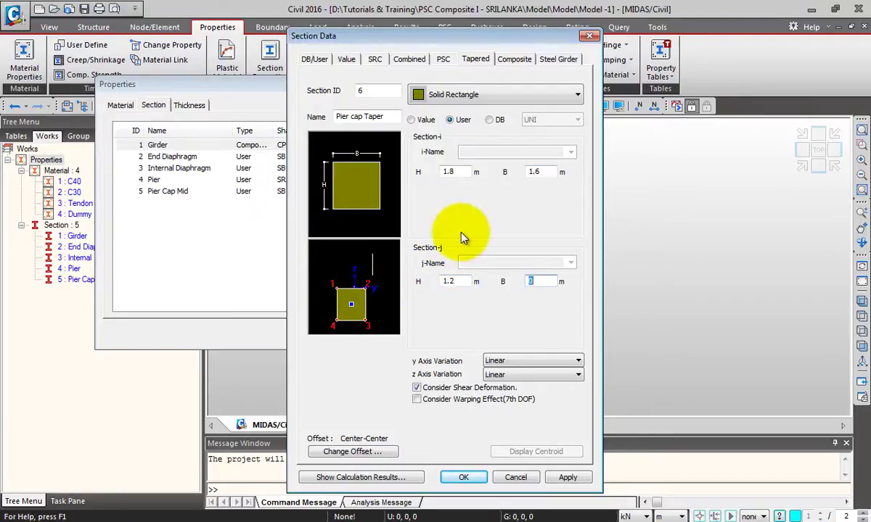
text(1.6)
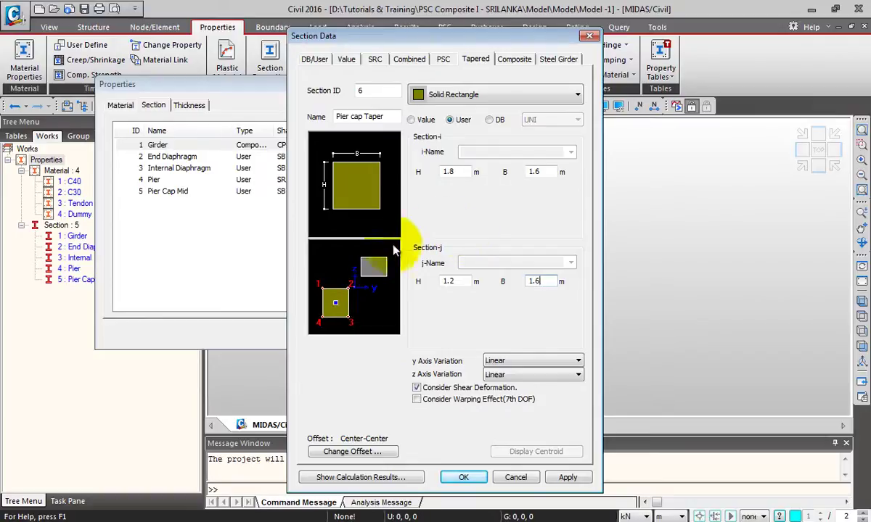
Choose Linear for both the y-axis and z-axis variation of the Pier cap Taper section.
click(551, 361)
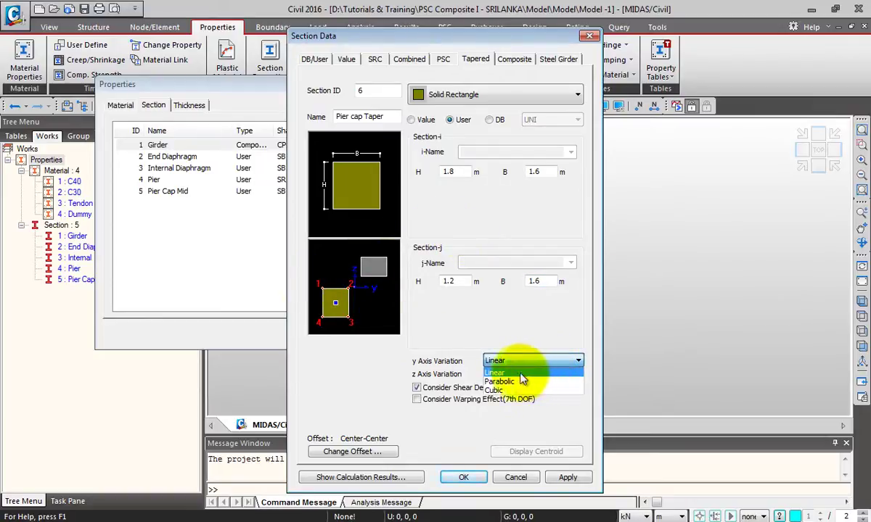
click(517, 372)
click(533, 375)
click(523, 385)
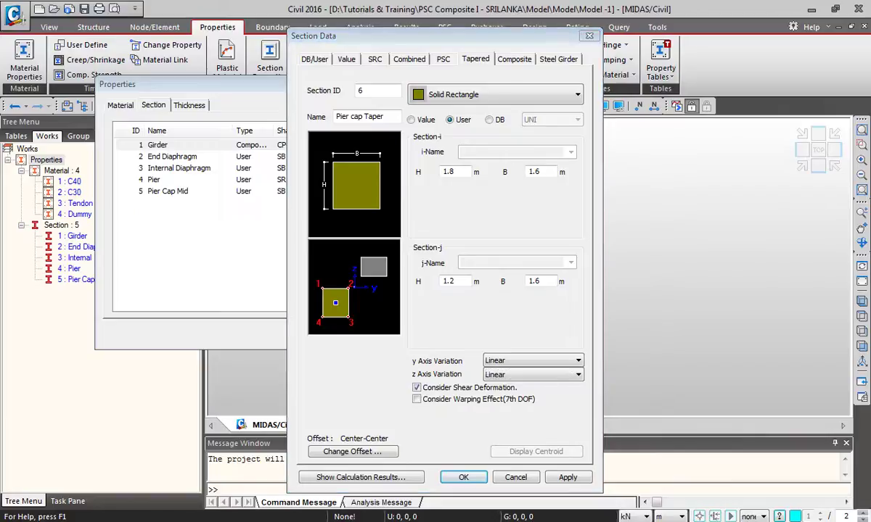
Set the Pier cap Taper section's offset to Center-Top and add the section to the model.
click(351, 452)
click(387, 232)
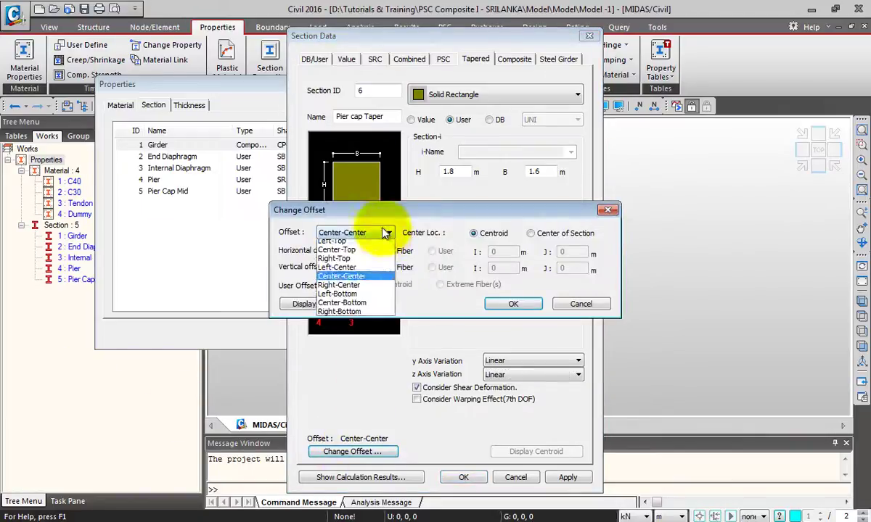
click(336, 250)
click(513, 303)
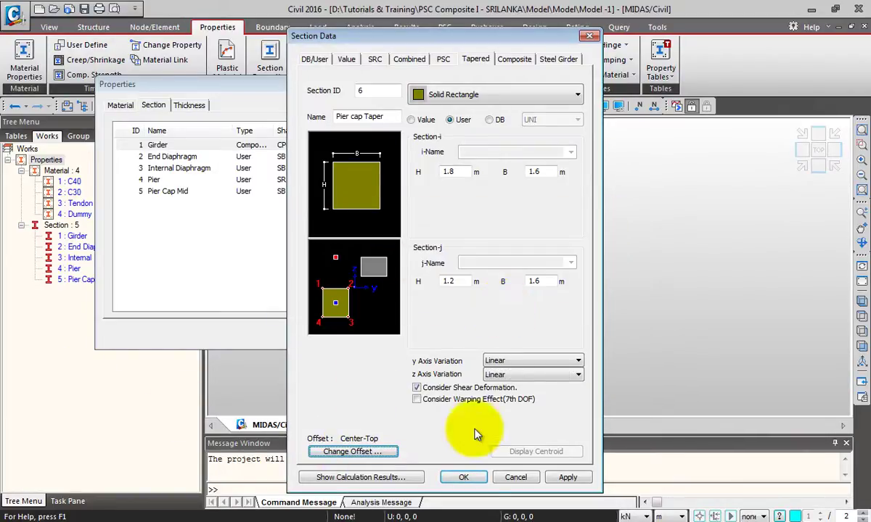
click(567, 478)
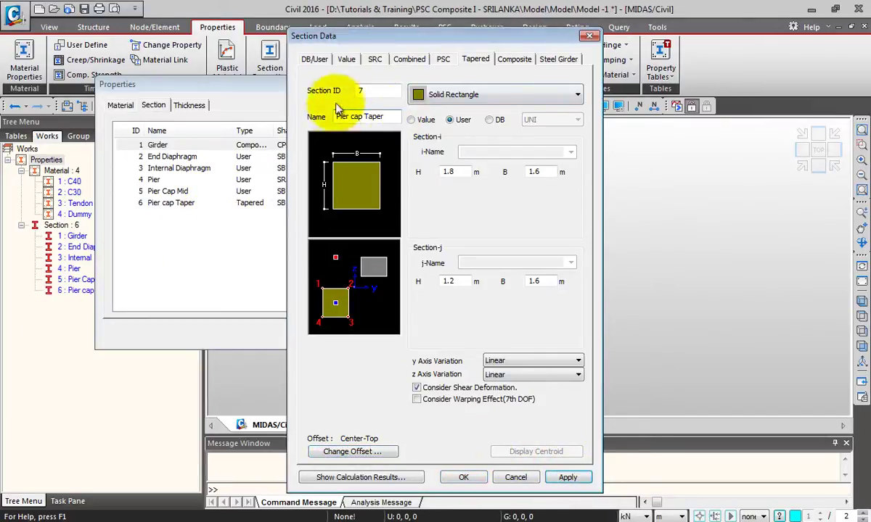
Start section 7 as a user-defined, non-tapered Solid Rectangle named Dummy Cross Beams.
click(314, 61)
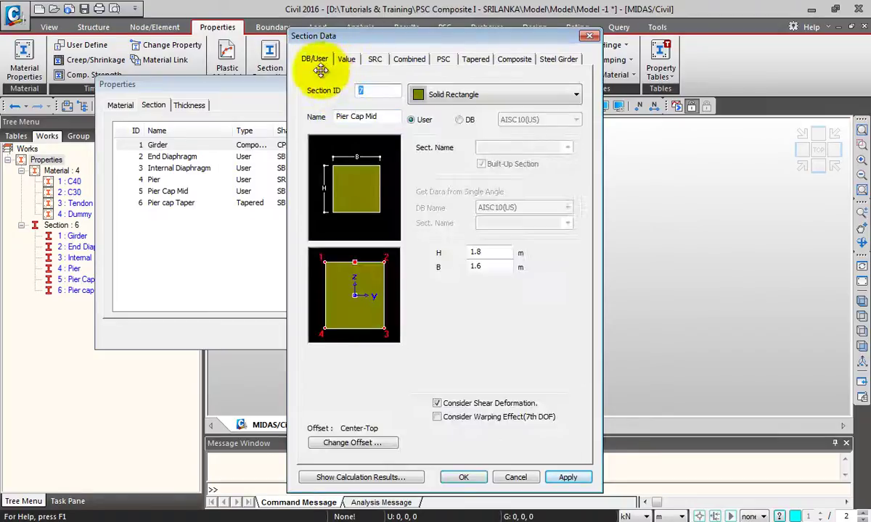
drag(375, 116, 316, 122)
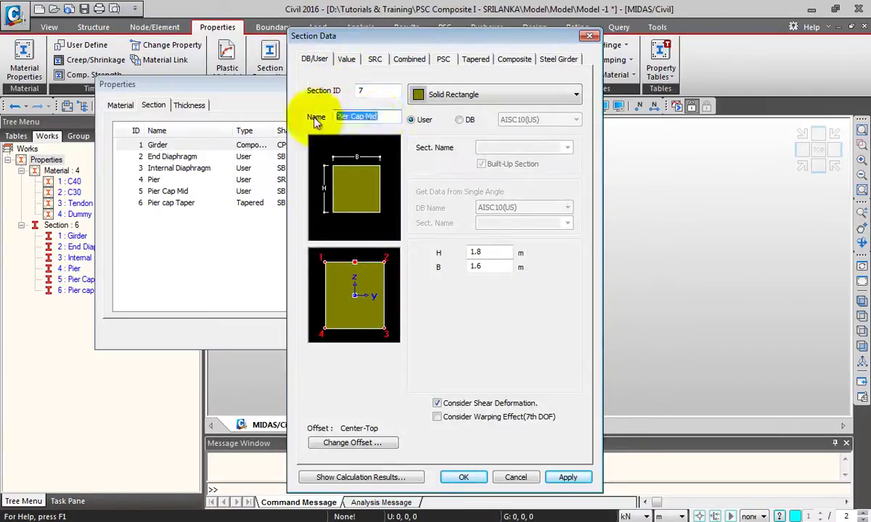
text(Dumm)
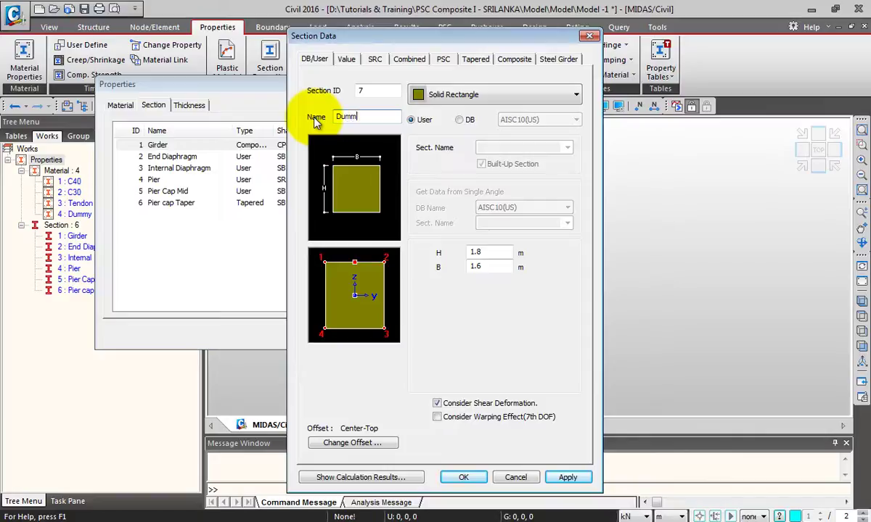
text(y Cross Beams)
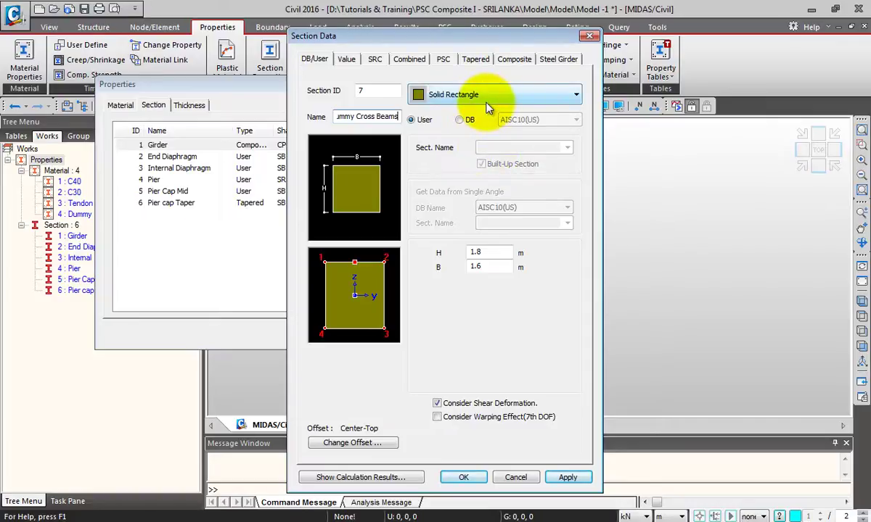
Size the Dummy Cross Beams section with H 0.25 m and B 1 m, and add it to the model.
double_click(476, 253)
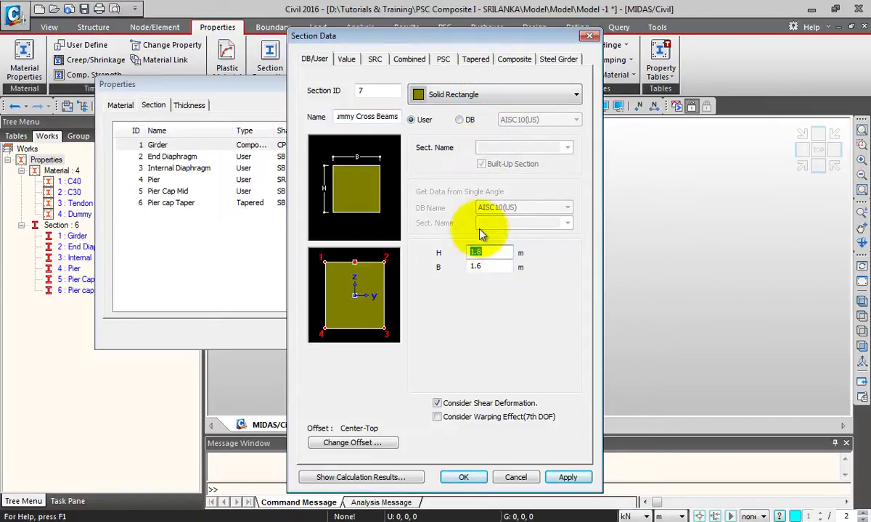
text(0.25)
key(Tab)
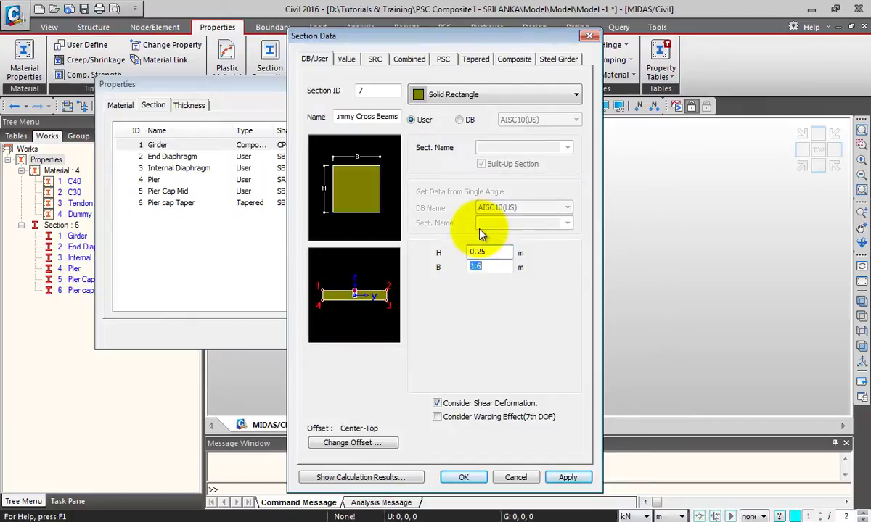
text(1)
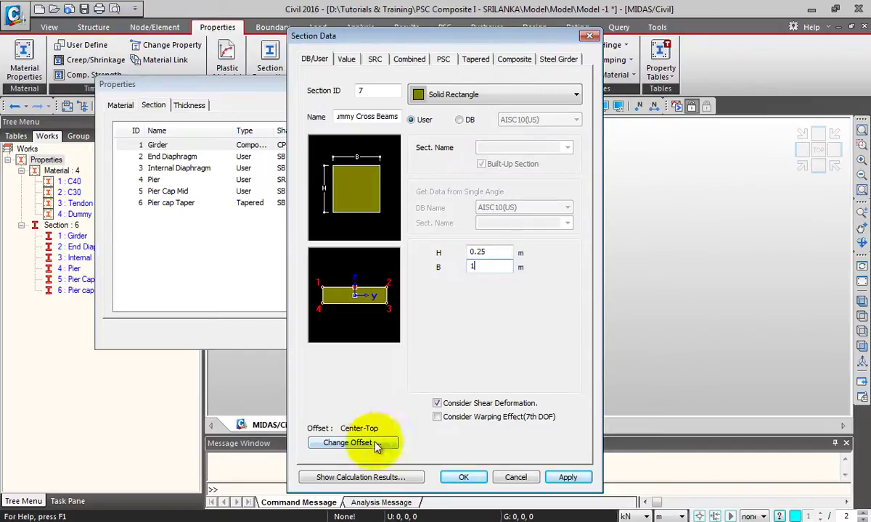
click(569, 477)
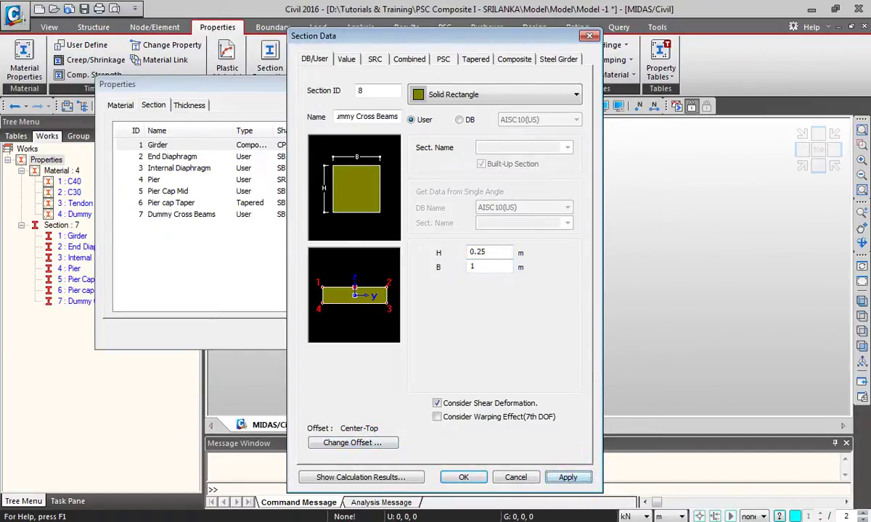
Name section 8 Dummy Crash Barriers.
double_click(348, 118)
drag(356, 117, 404, 125)
text(C)
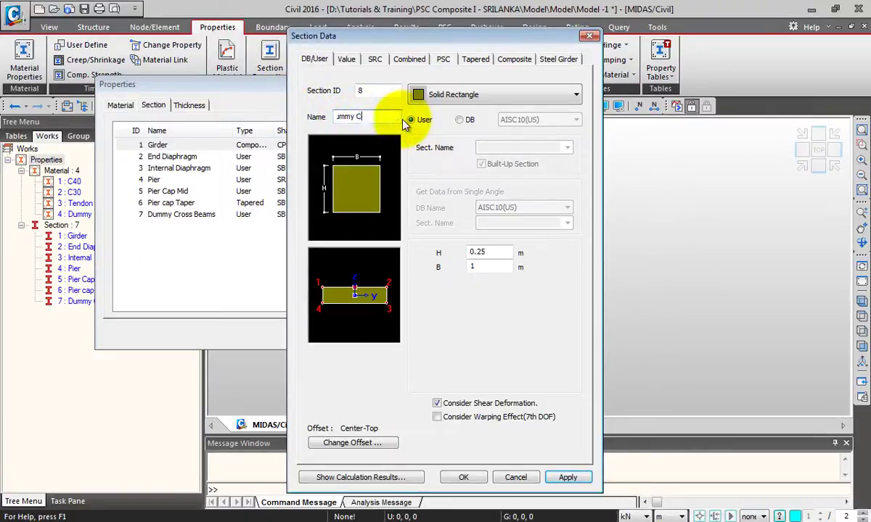
text(rash Barrier)
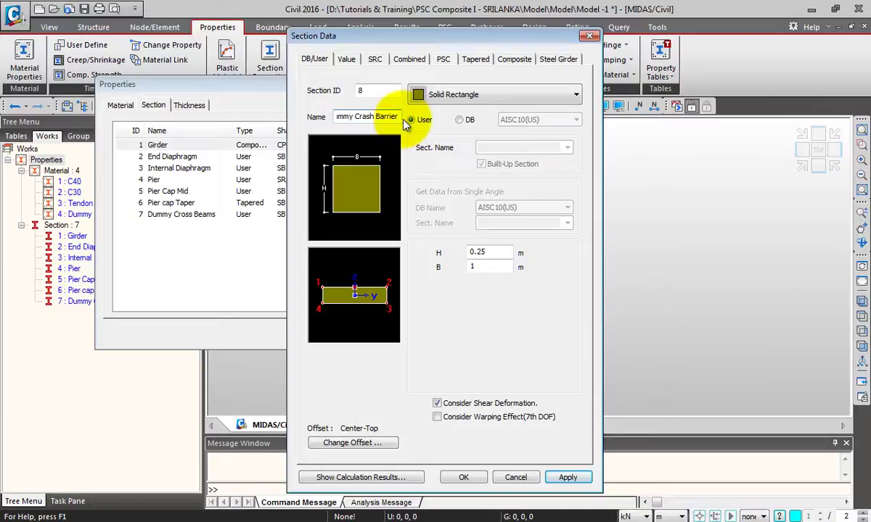
text(s)
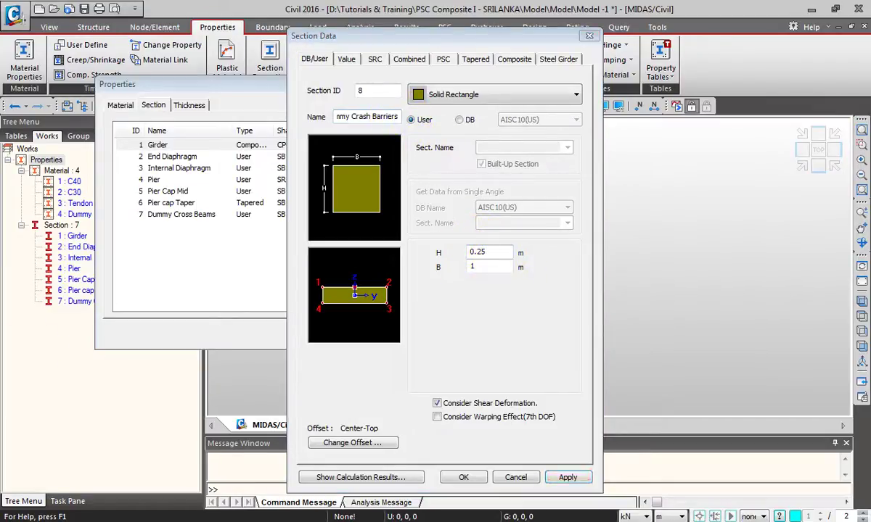
Set the Dummy Crash Barriers section's width B to 0.25 m and add the section, finishing section entry.
double_click(480, 266)
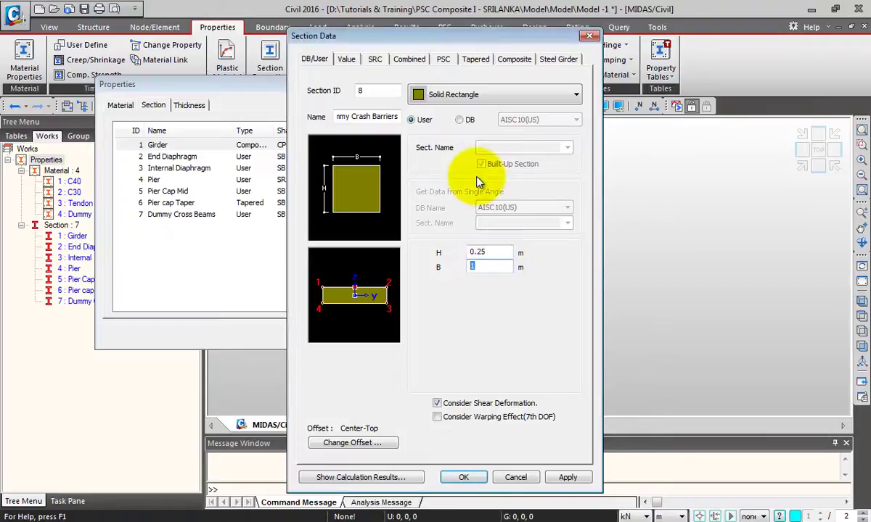
text(0.25)
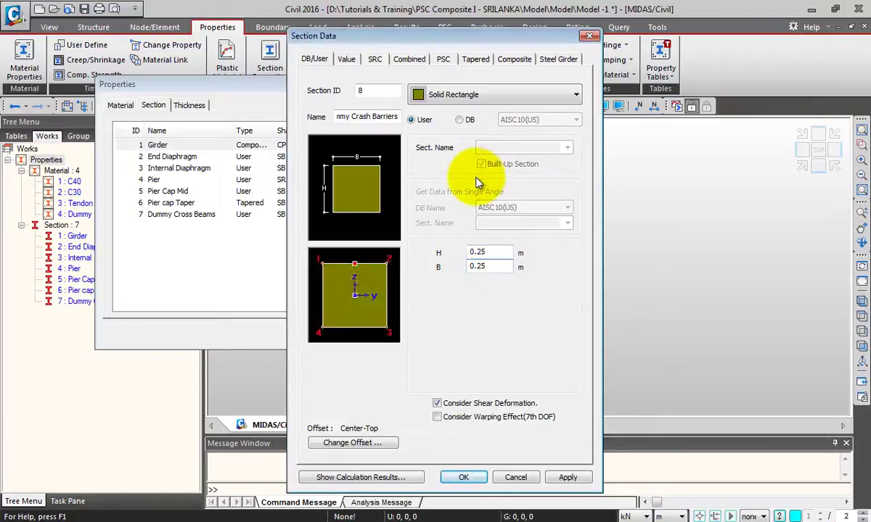
click(458, 475)
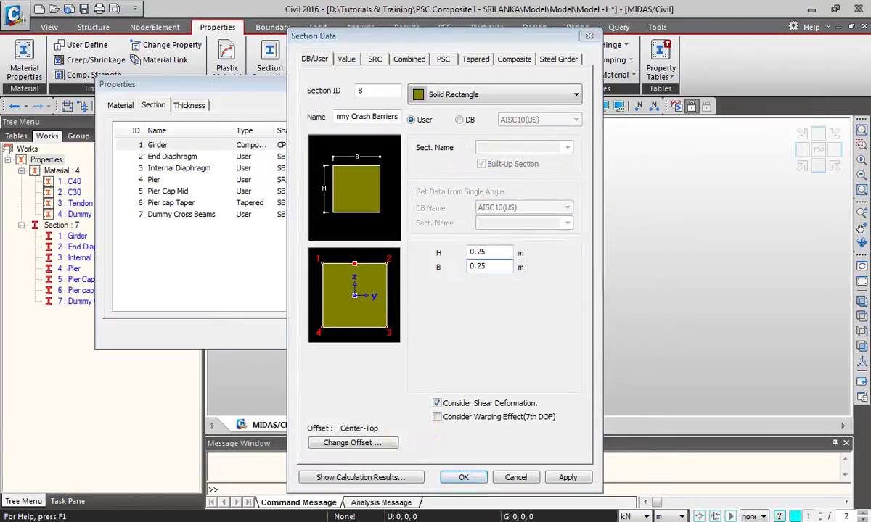
click(463, 477)
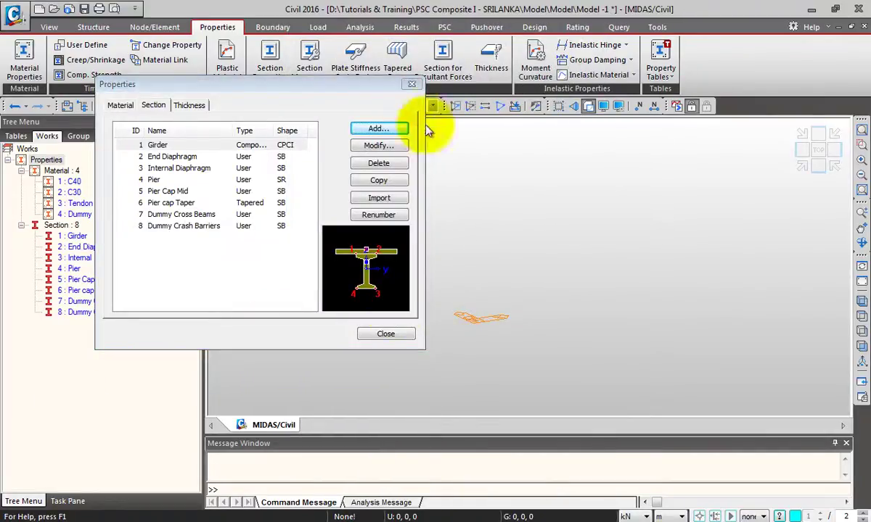